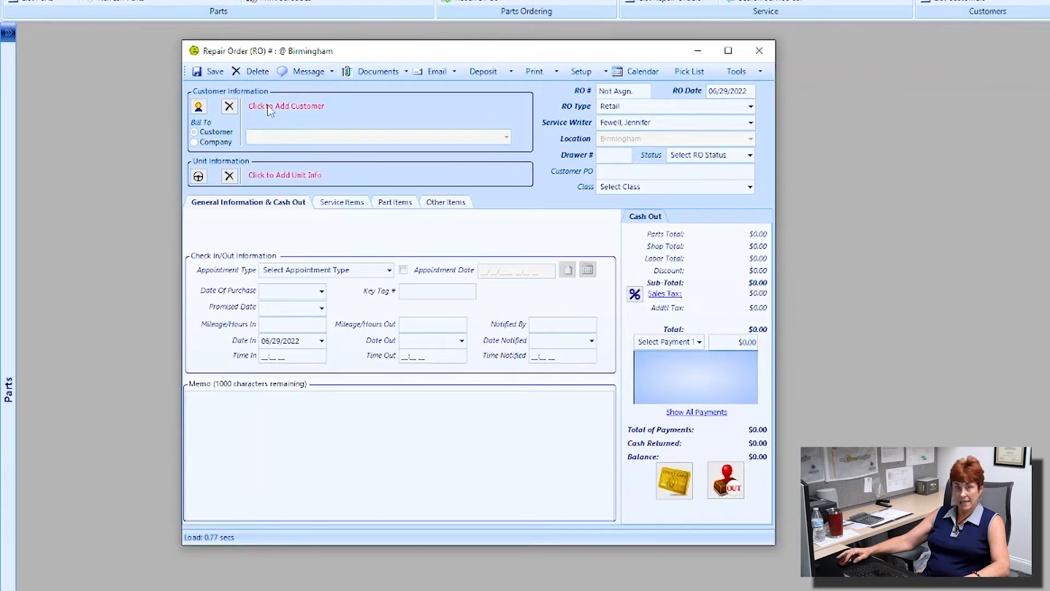
Step: Save the new repair order as RO 10754 and move the customer lookup window aside
click(268, 107)
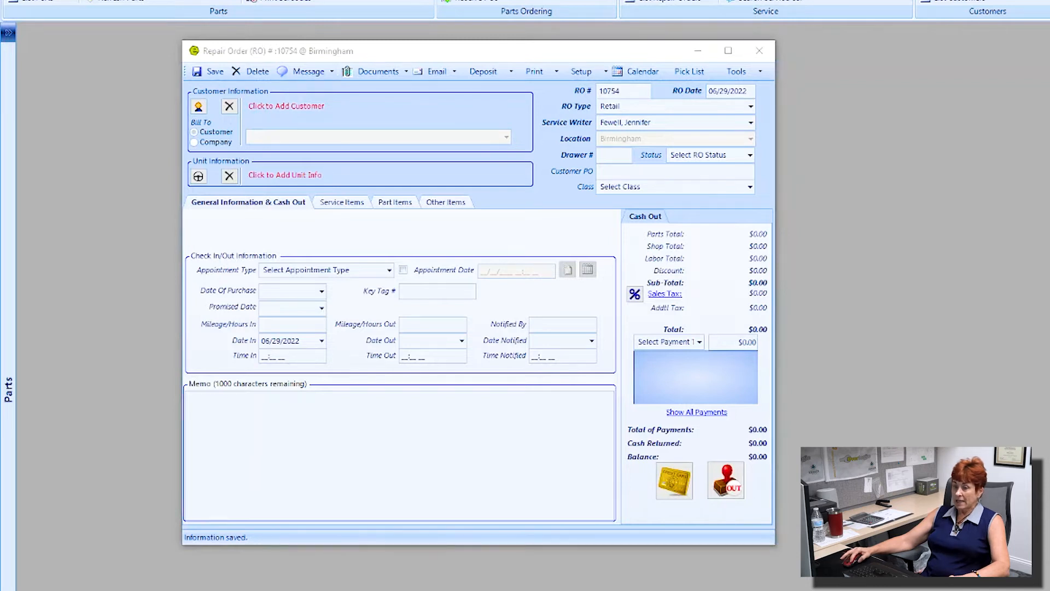
drag(289, 117, 423, 126)
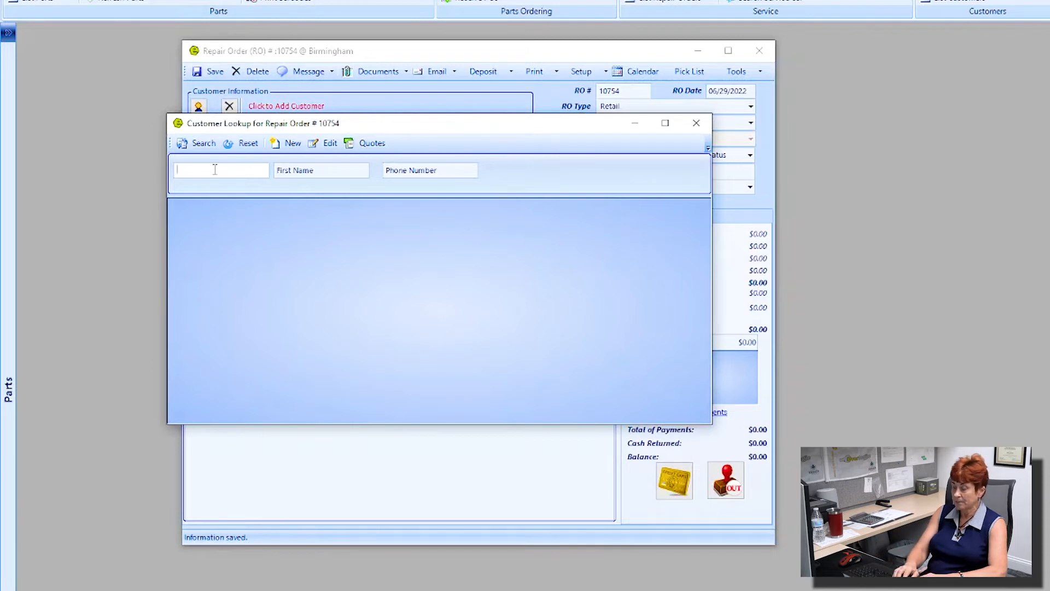
Step: Search Customer Lookup by the customer's last and first name and attach the matching customer
key(Tab)
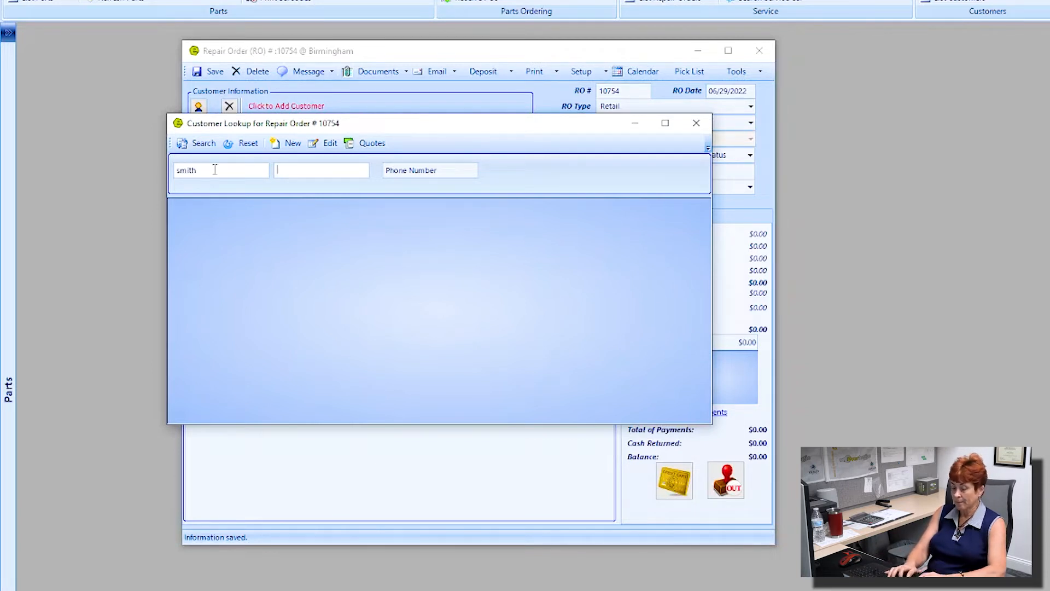
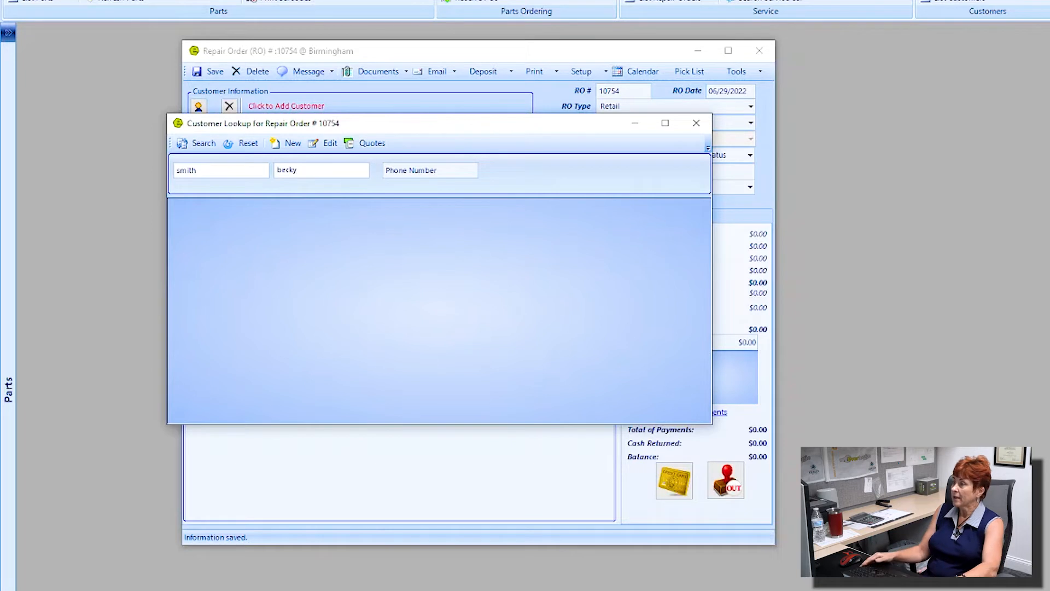
key(Return)
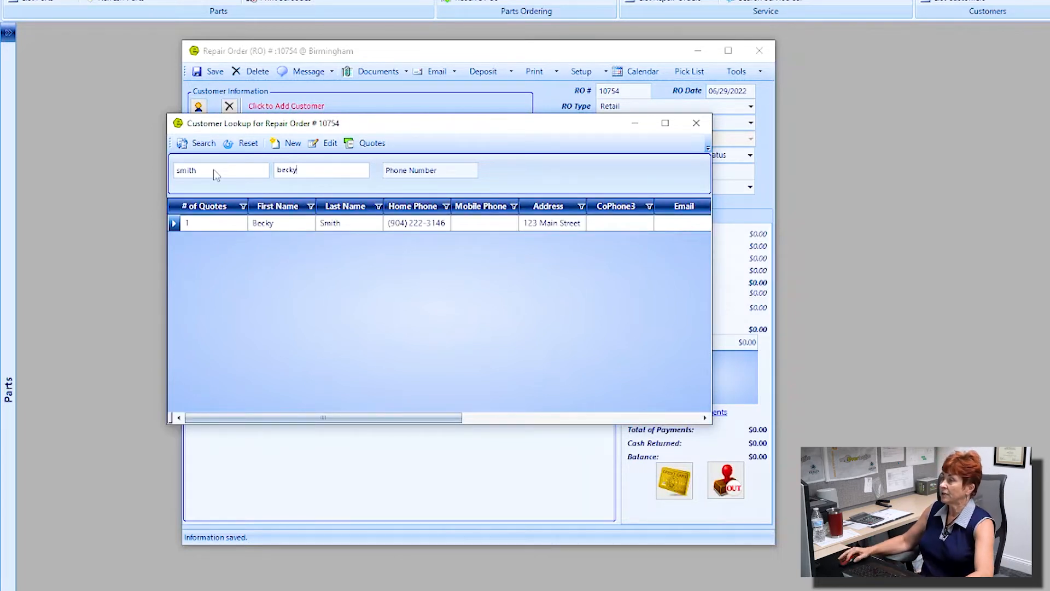
double_click(319, 223)
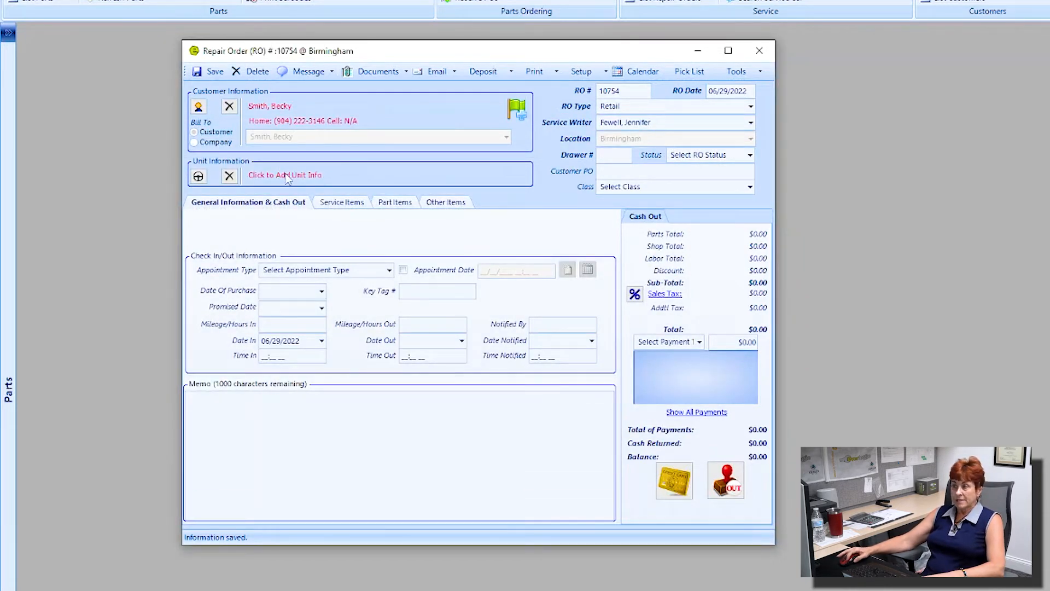
Step: Attach the customer's 2018 KZ Sportsmen travel trailer unit to repair order 10754
click(286, 176)
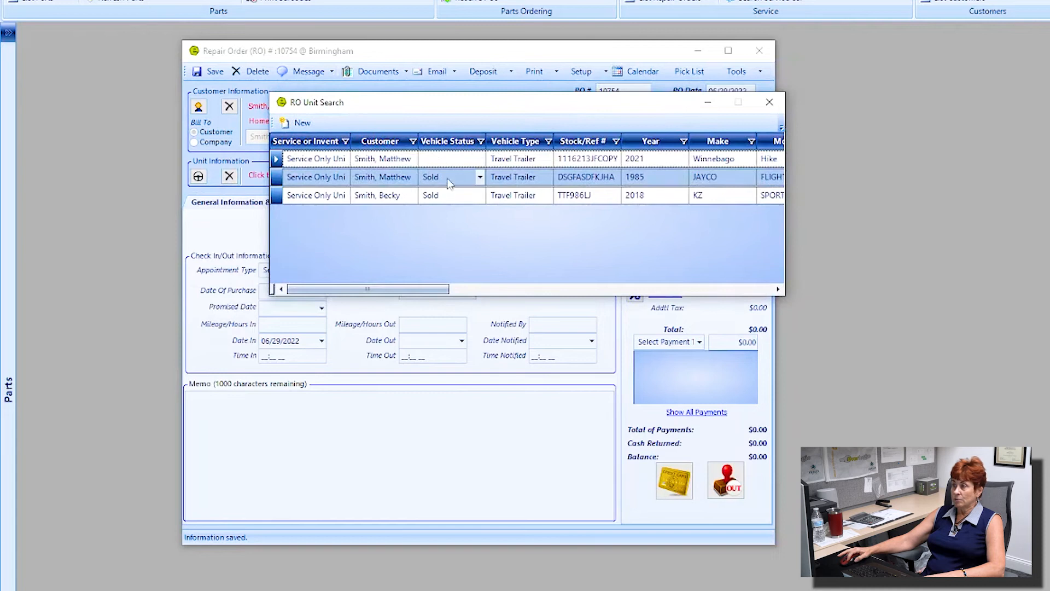
click(393, 196)
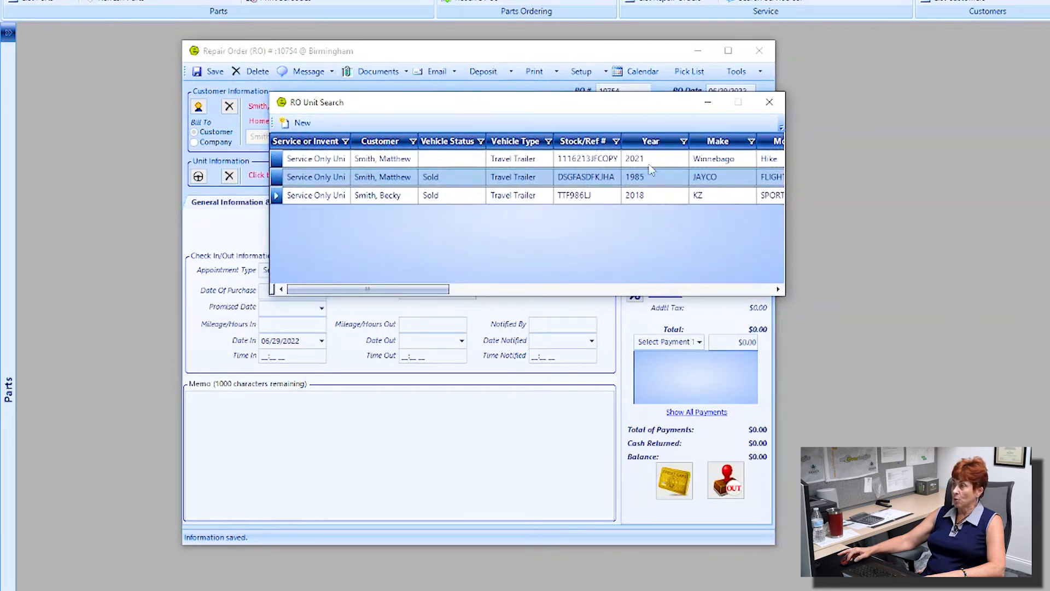
double_click(360, 197)
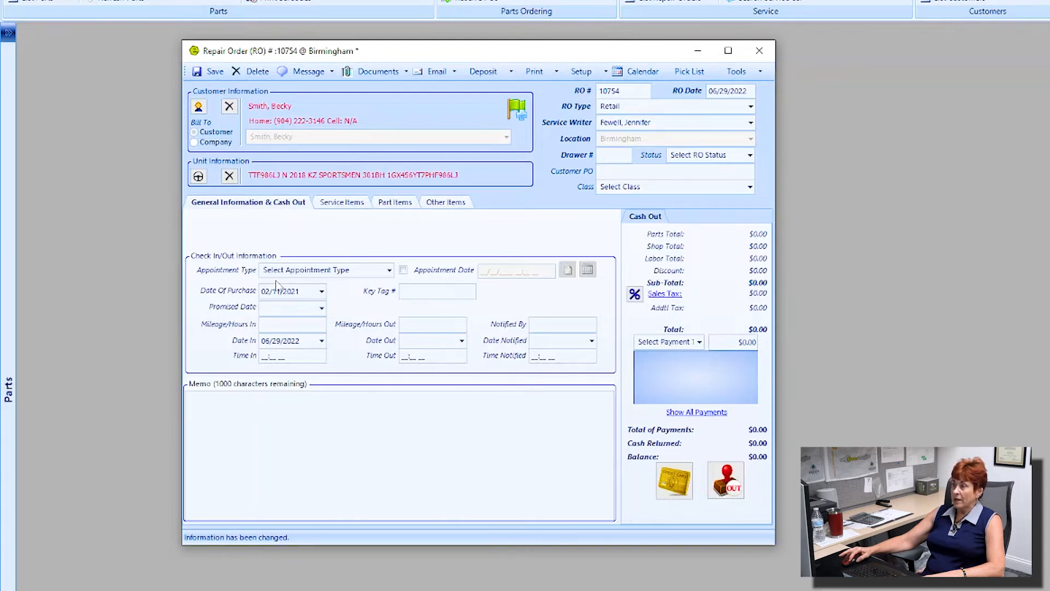
Step: Set appointment type Scheduled Appointment, enable the 06/29/2022 02:24 PM date, and request a new appointment
click(388, 269)
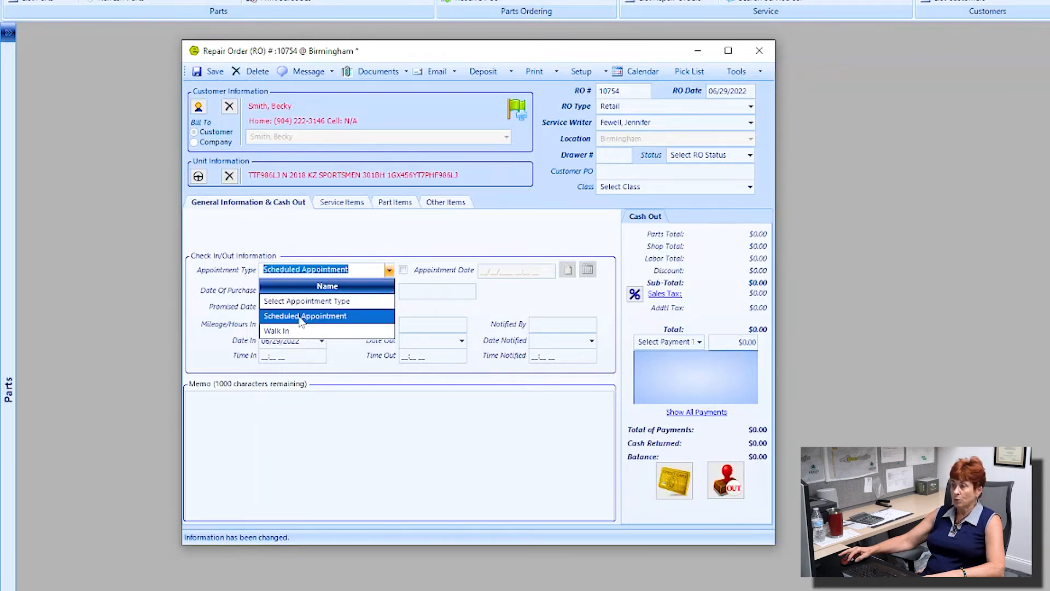
click(303, 316)
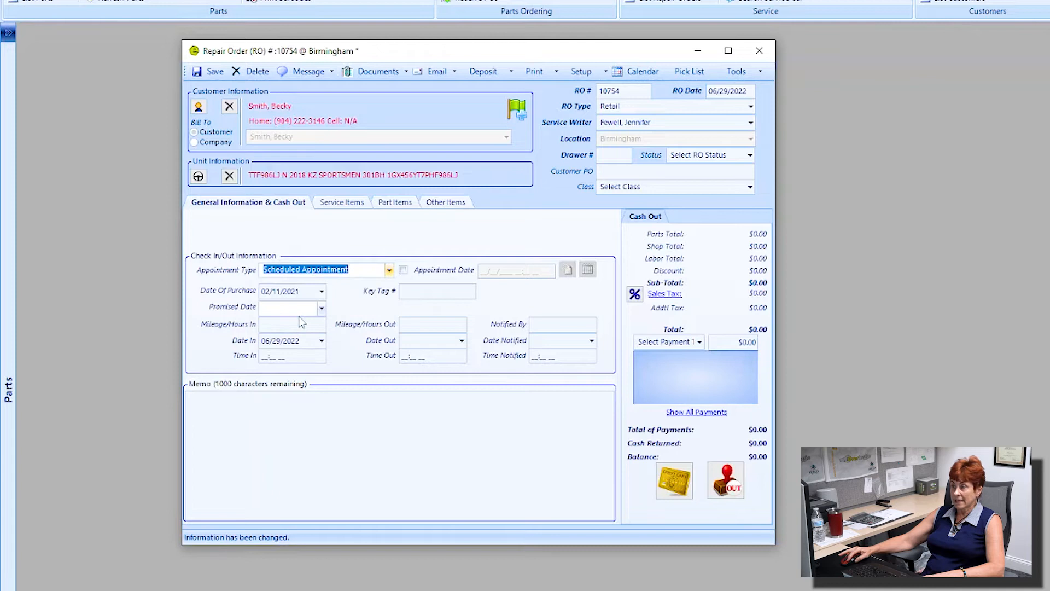
click(404, 270)
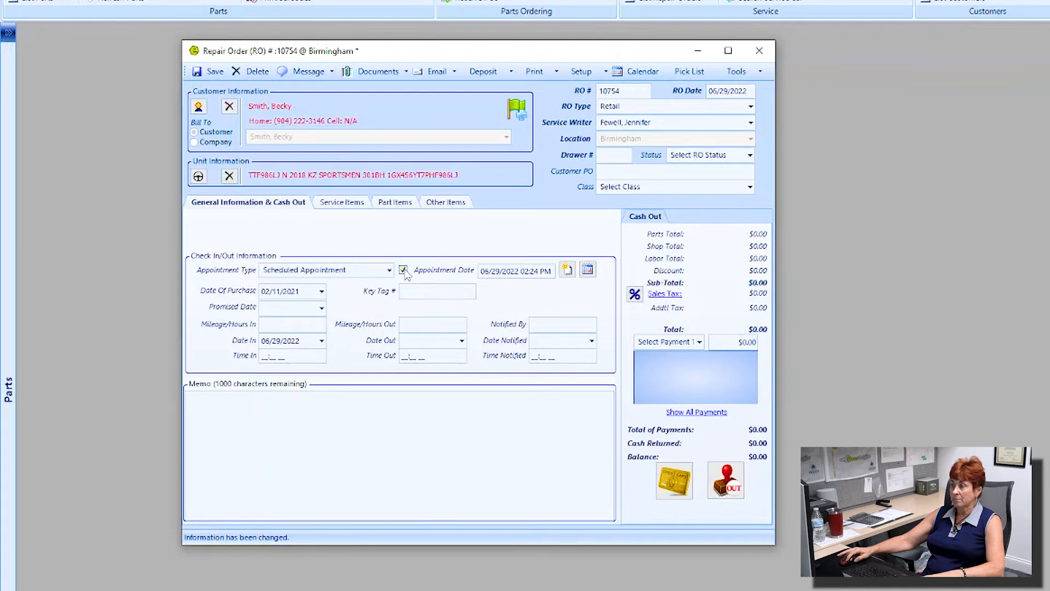
click(569, 270)
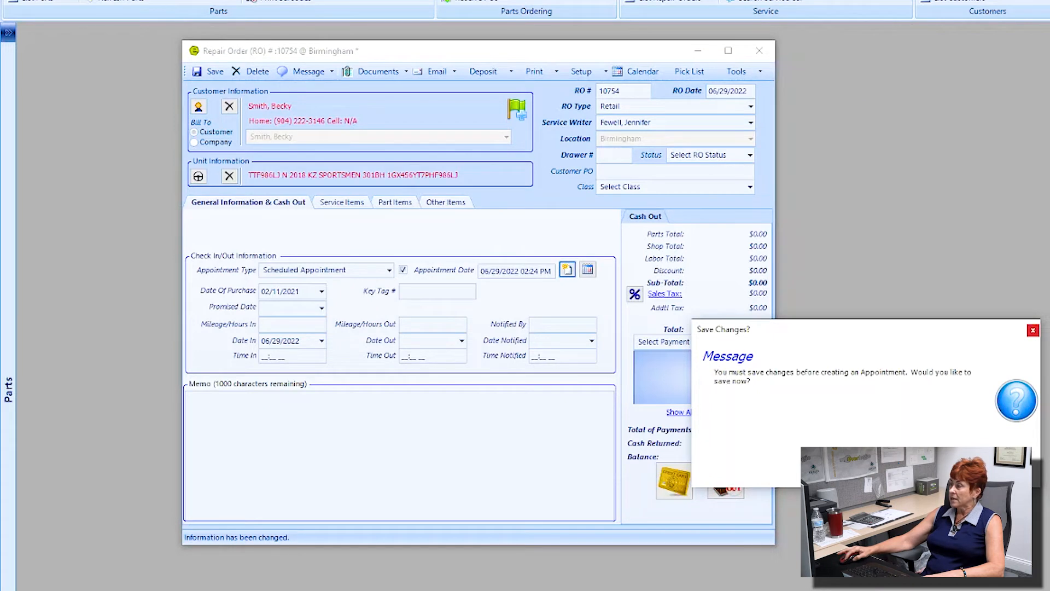
Step: Save the repair order and set the appointment type to Service Promise with a reminder
click(885, 469)
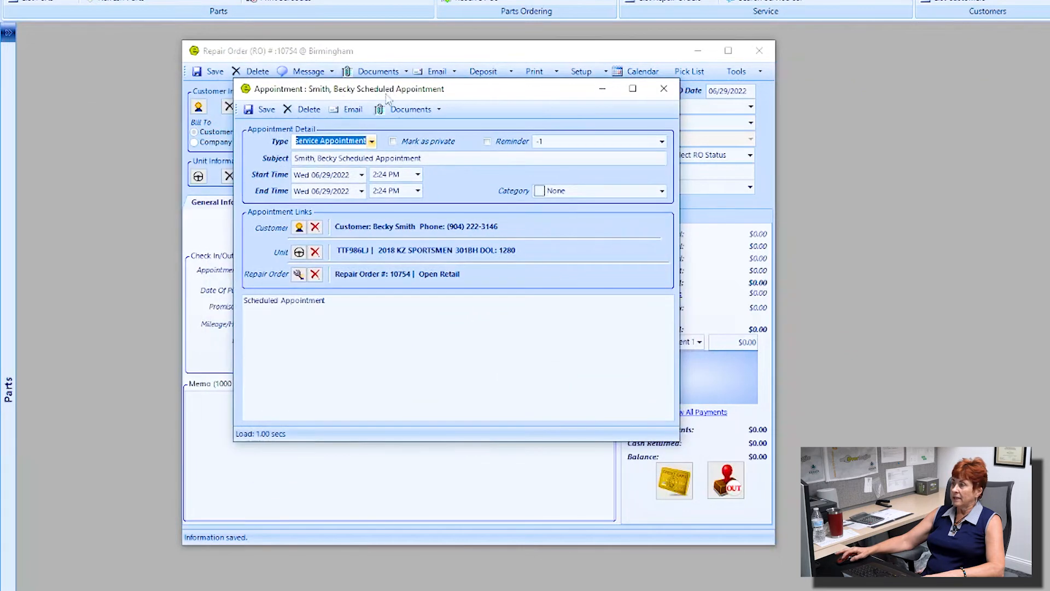
click(371, 141)
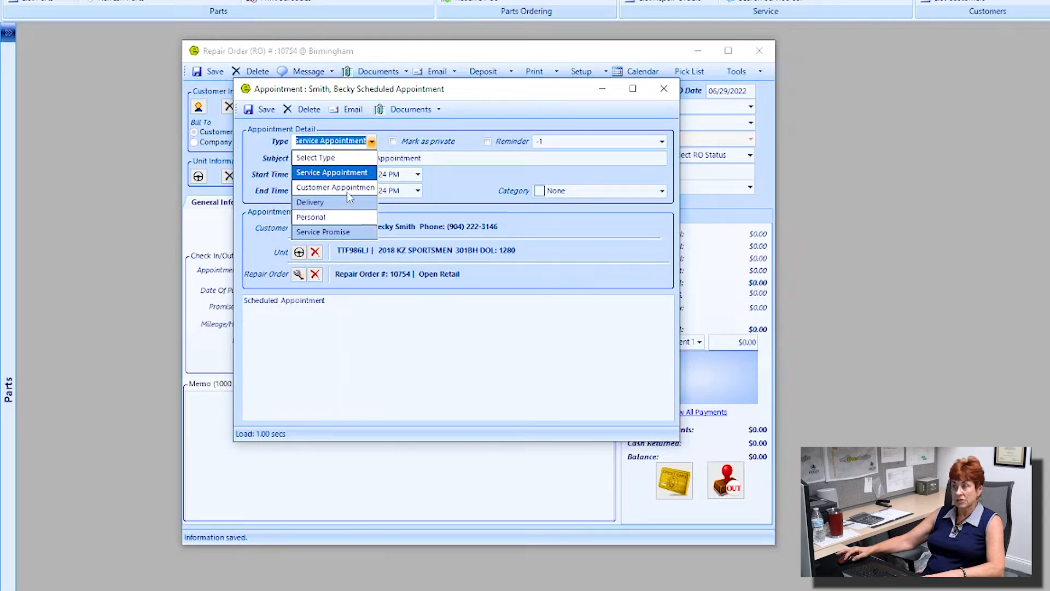
click(450, 182)
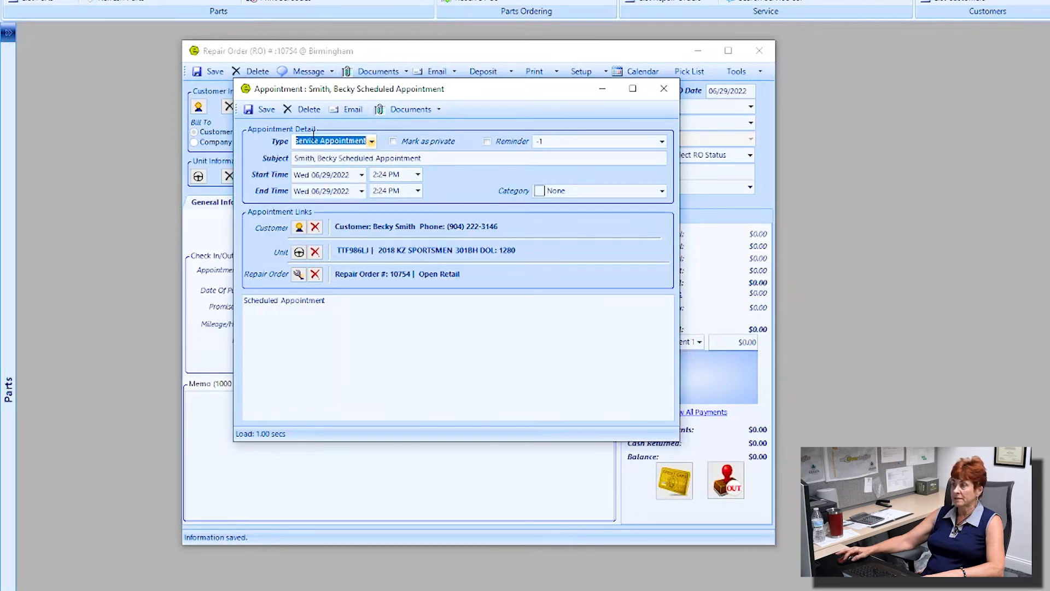
click(369, 141)
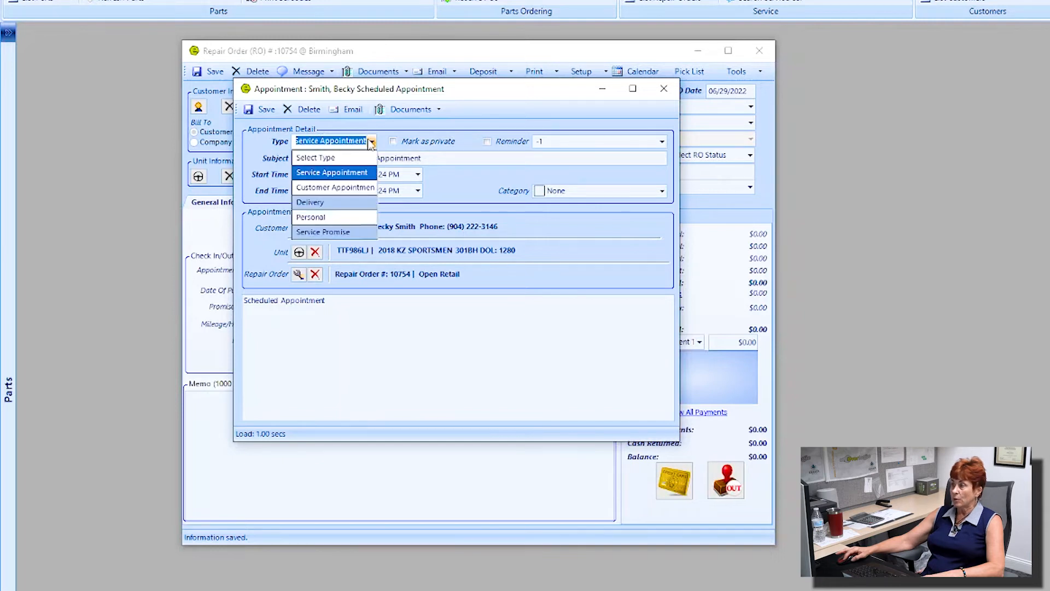
click(327, 232)
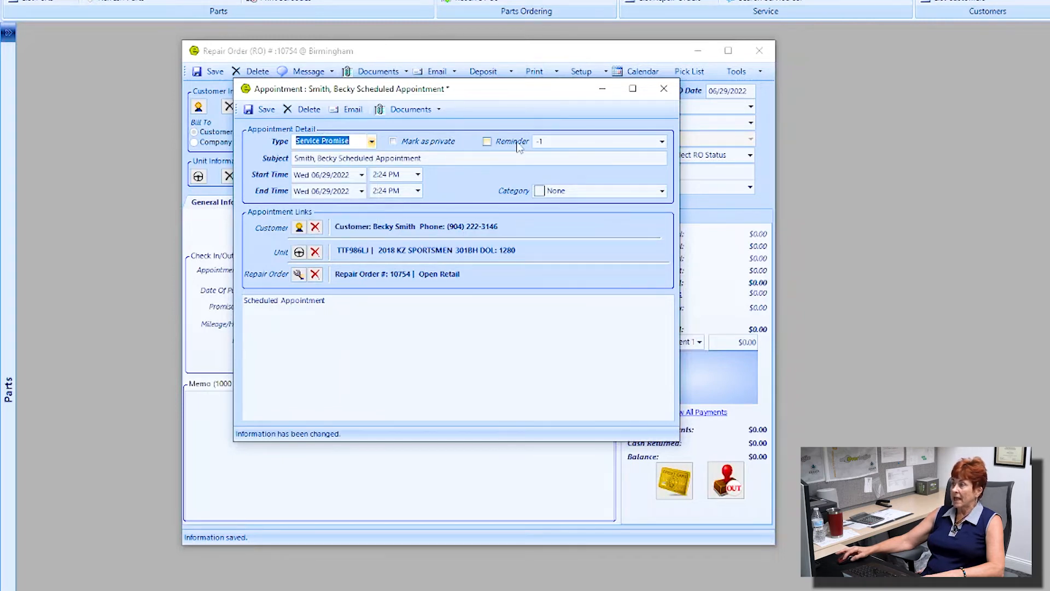
click(488, 141)
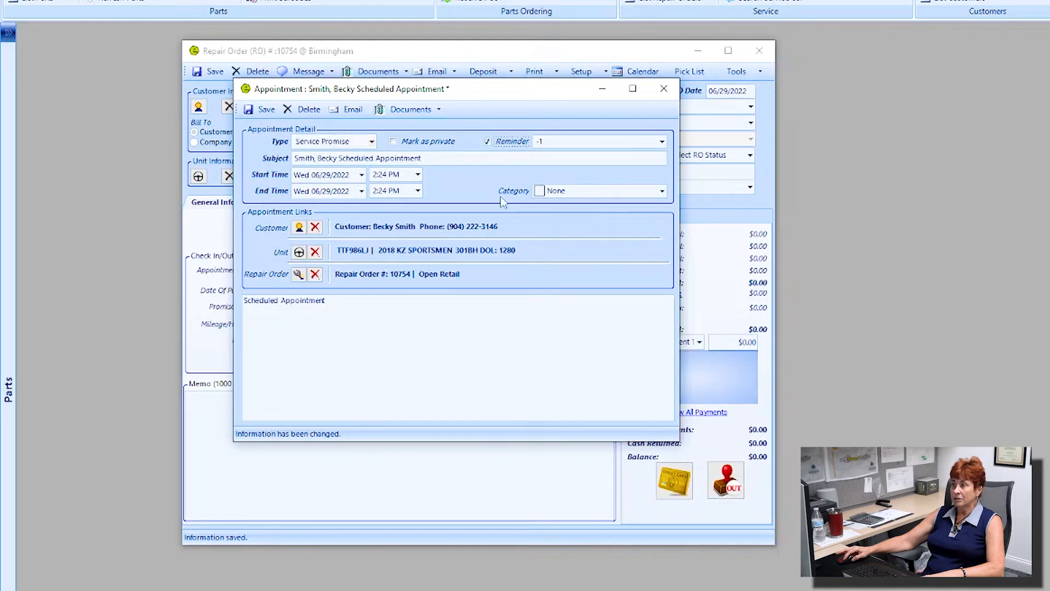
Step: Save the Service Promise appointment and close the appointment window
click(294, 318)
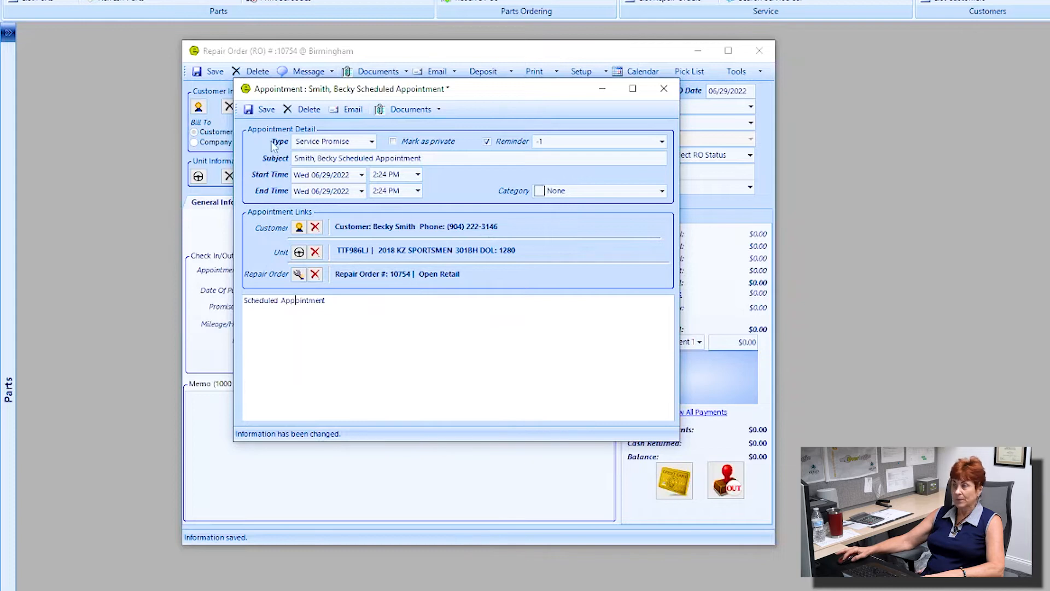
click(262, 109)
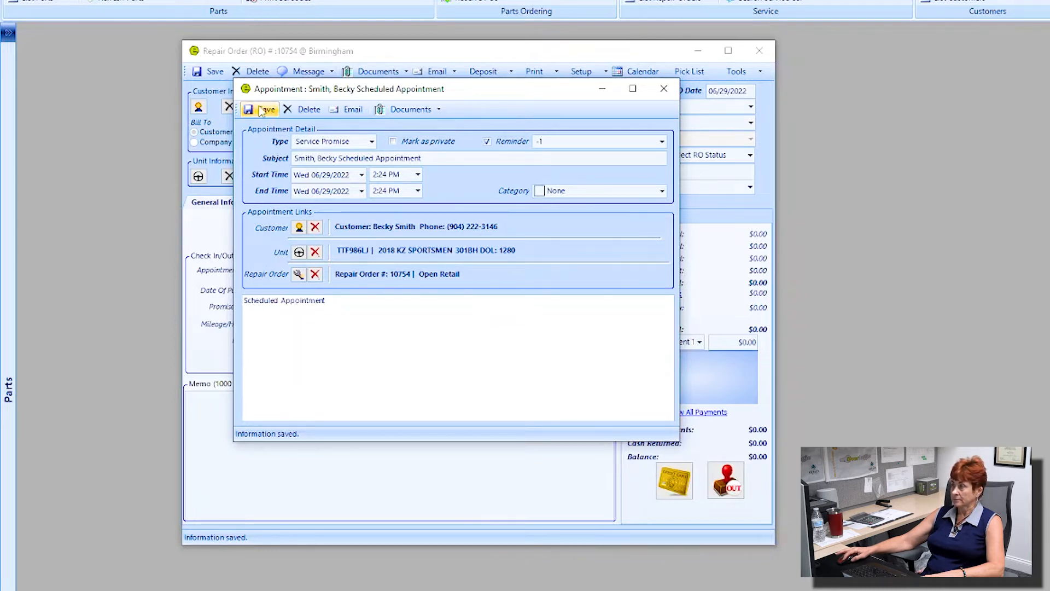
click(261, 109)
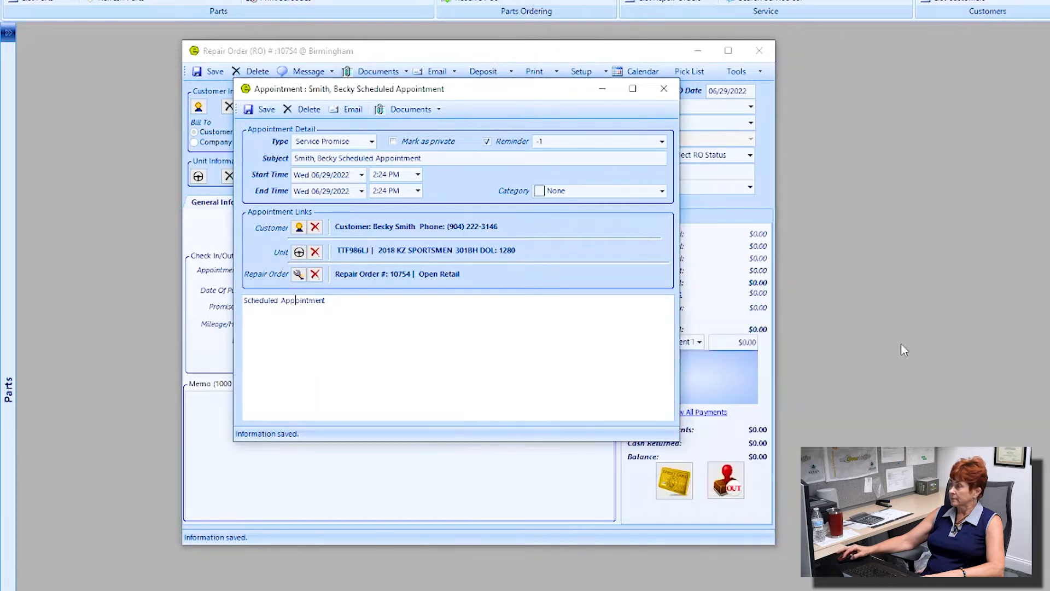
click(663, 91)
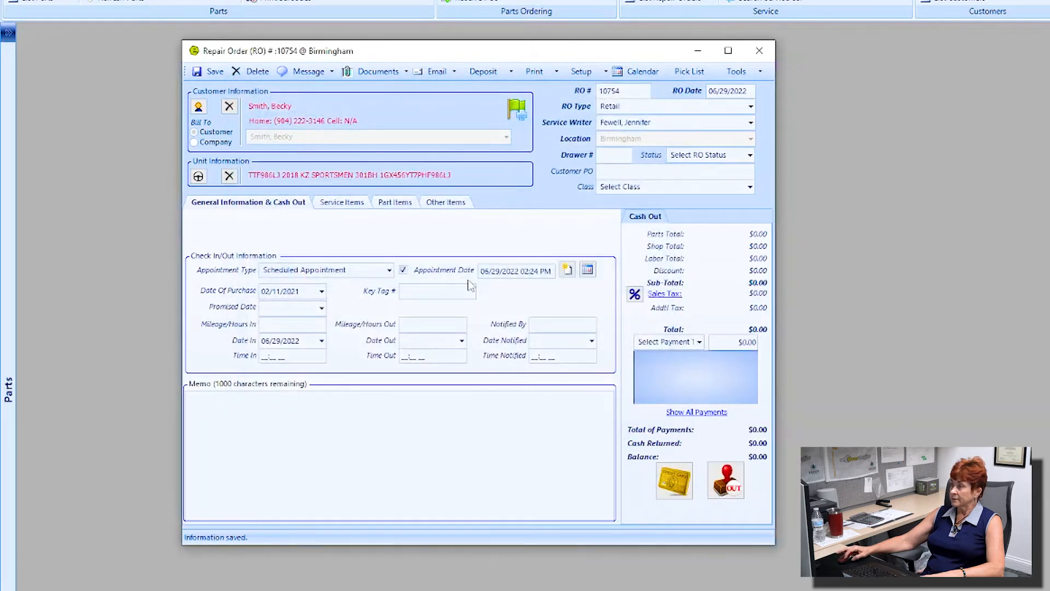
drag(483, 271, 546, 287)
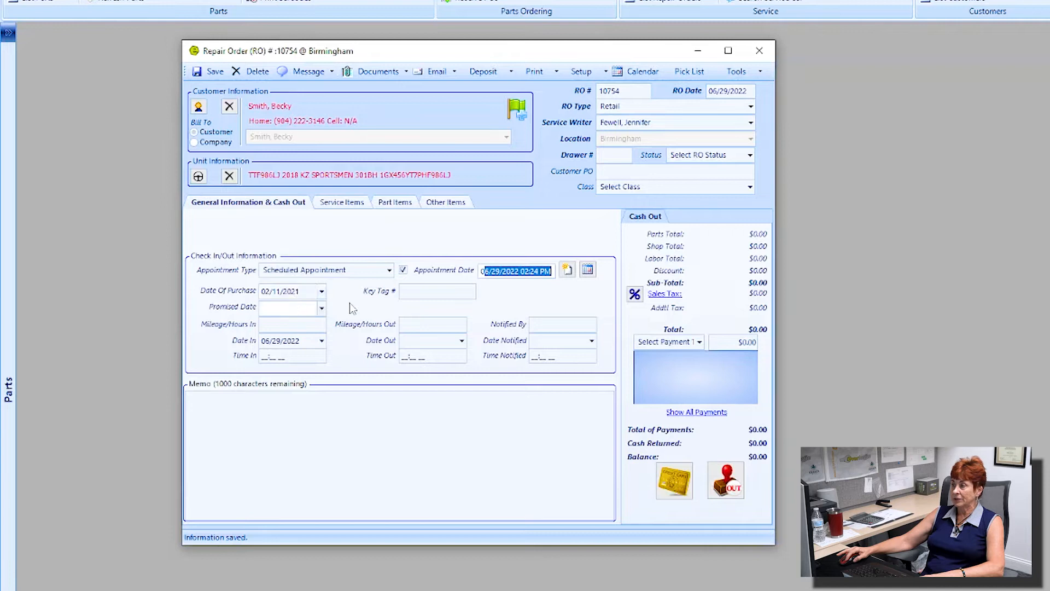
click(422, 293)
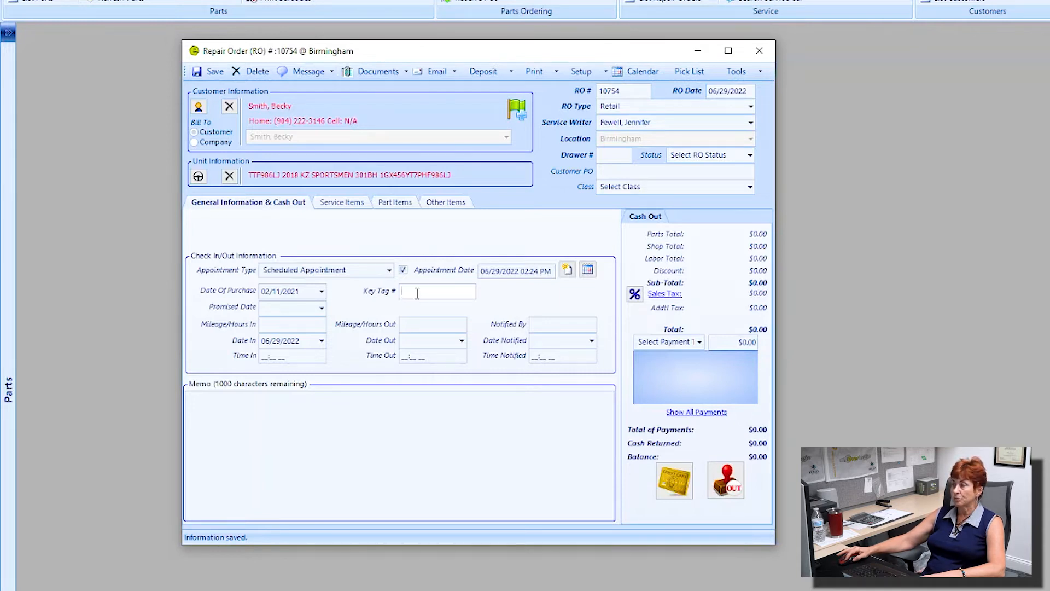
click(416, 293)
click(322, 308)
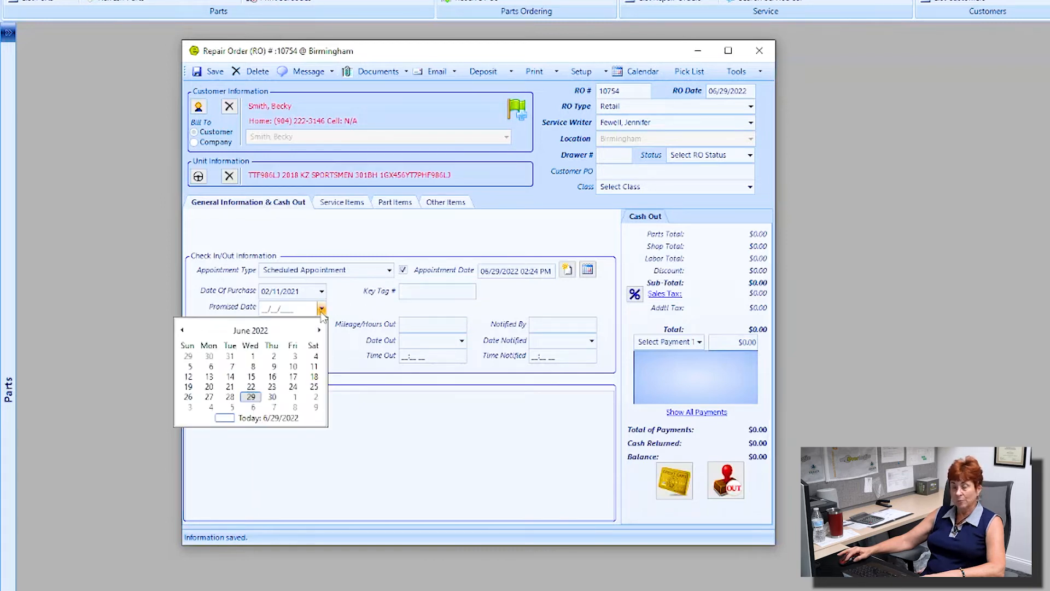
click(354, 313)
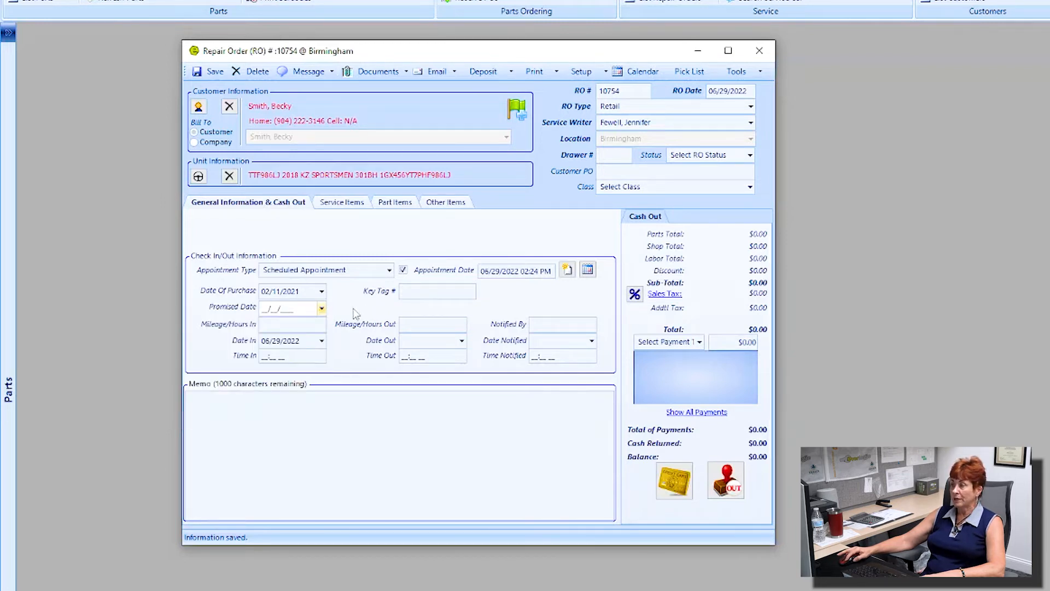
click(292, 324)
click(275, 324)
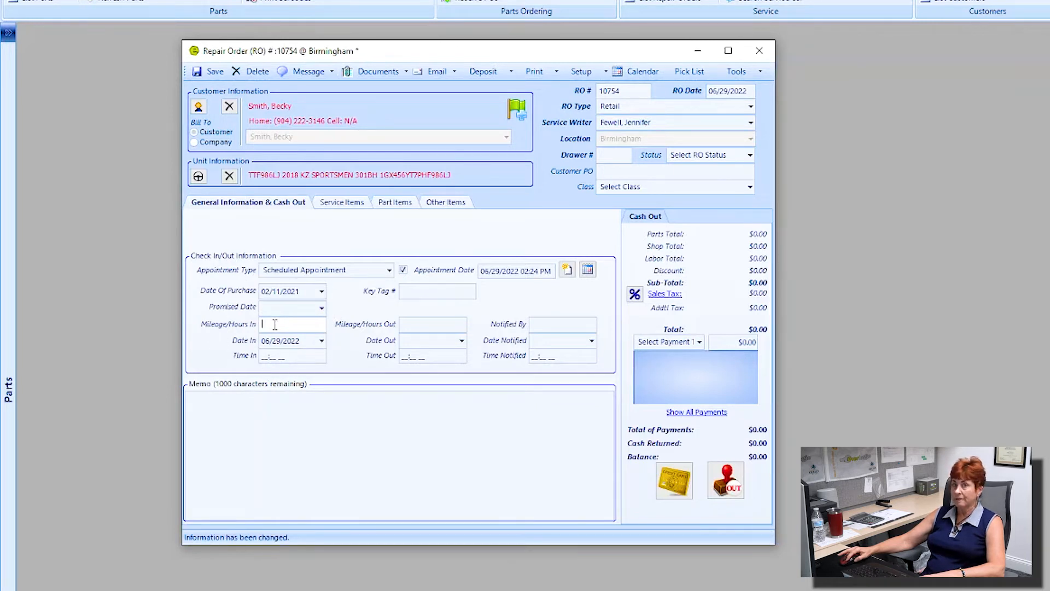
click(423, 325)
click(422, 326)
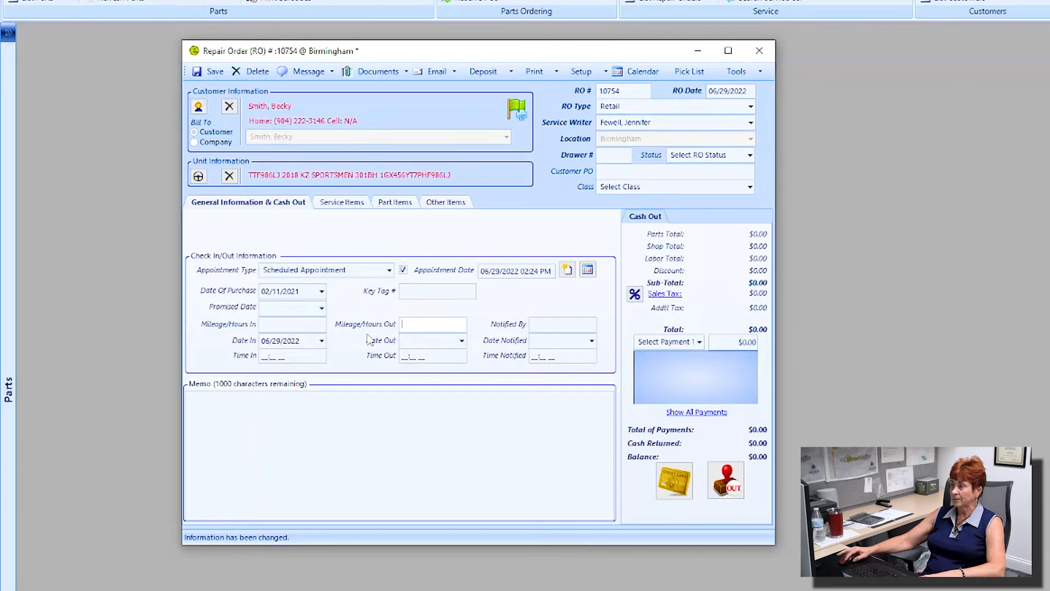
click(322, 341)
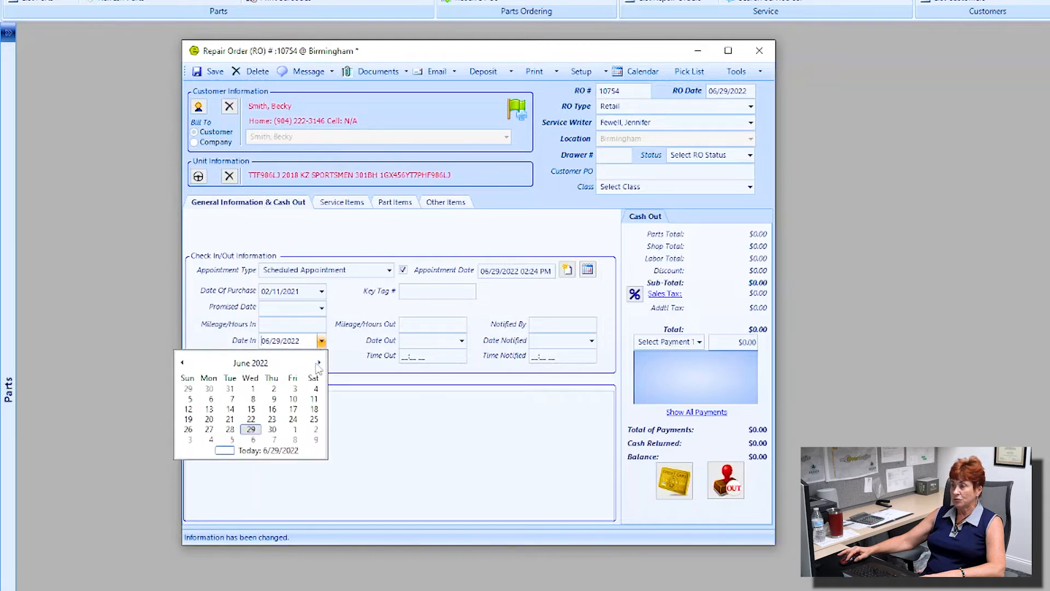
click(347, 365)
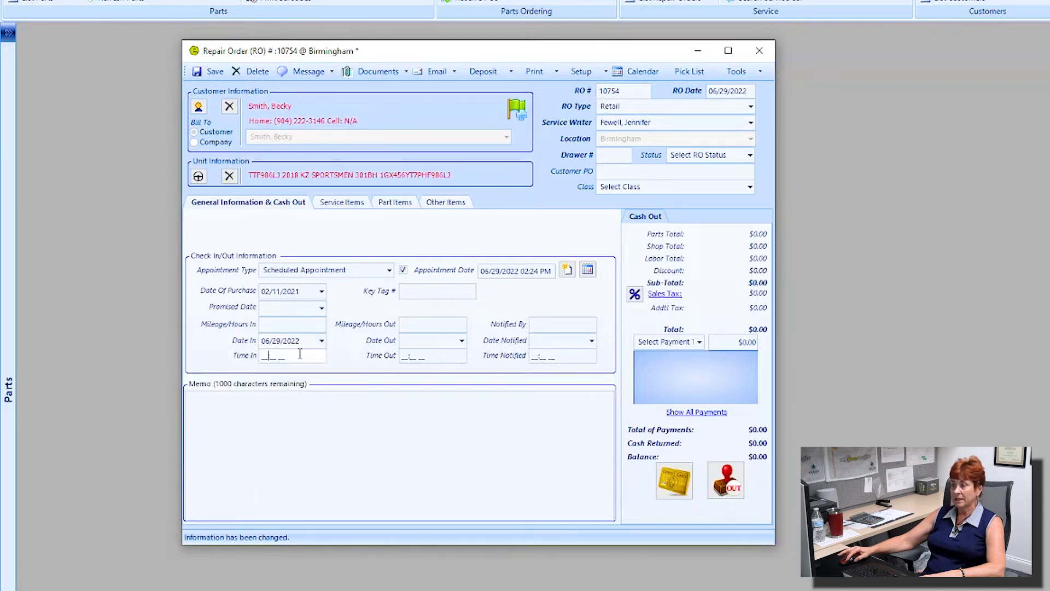
click(462, 341)
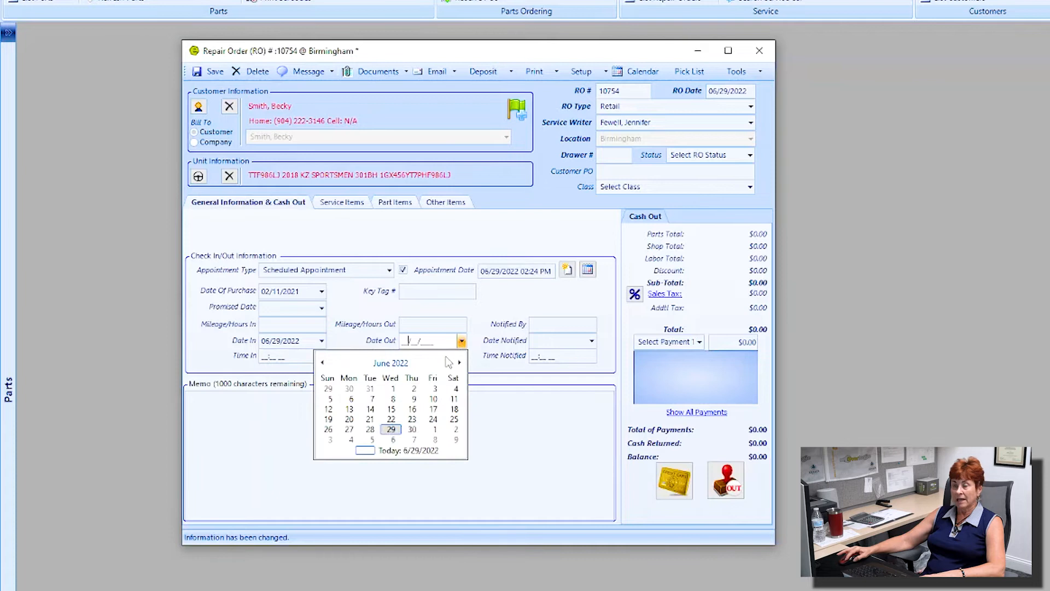
click(482, 349)
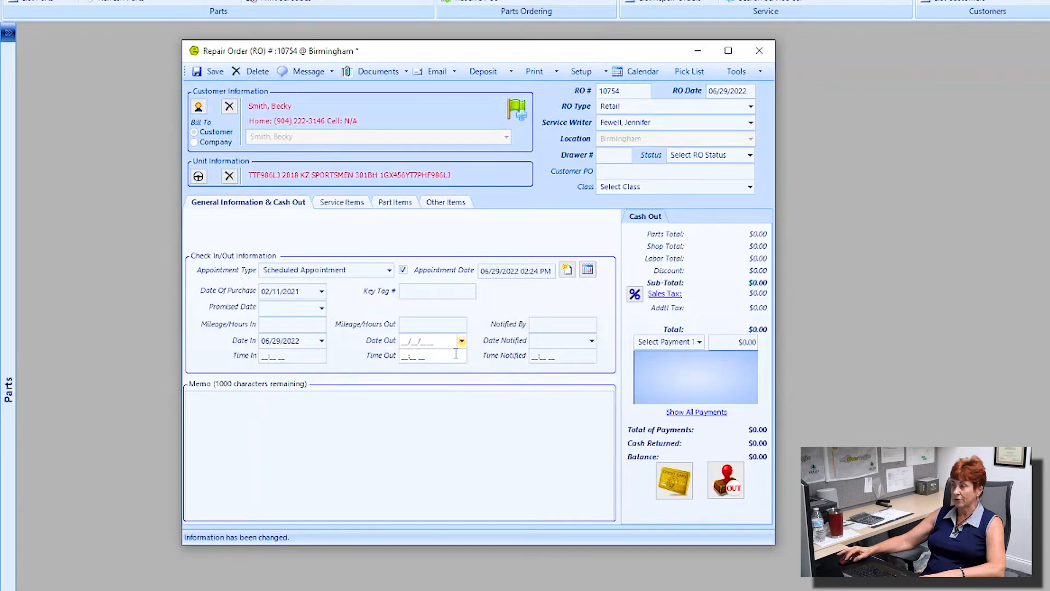
click(555, 324)
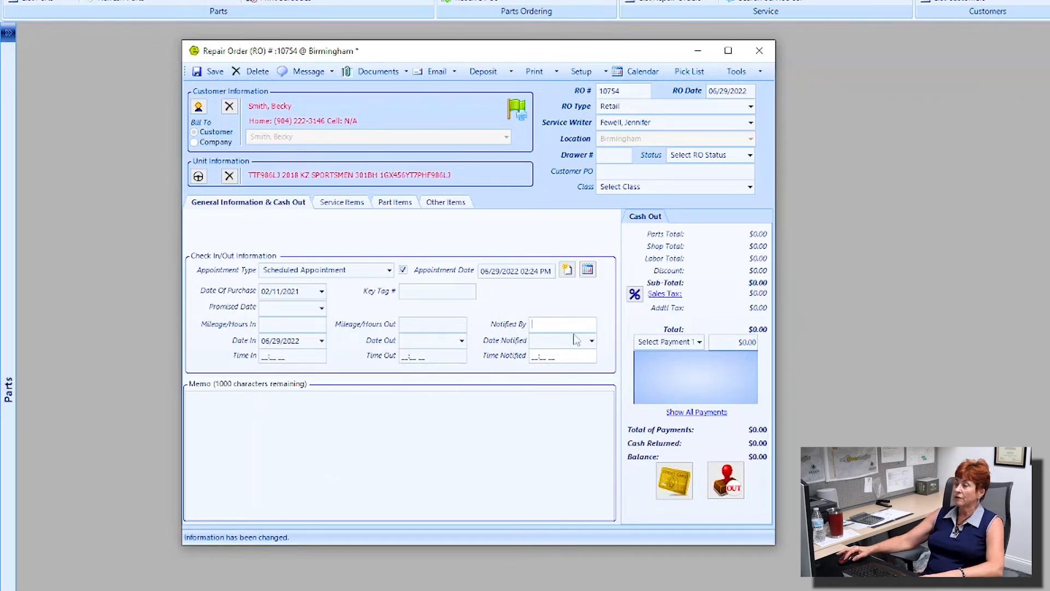
click(591, 341)
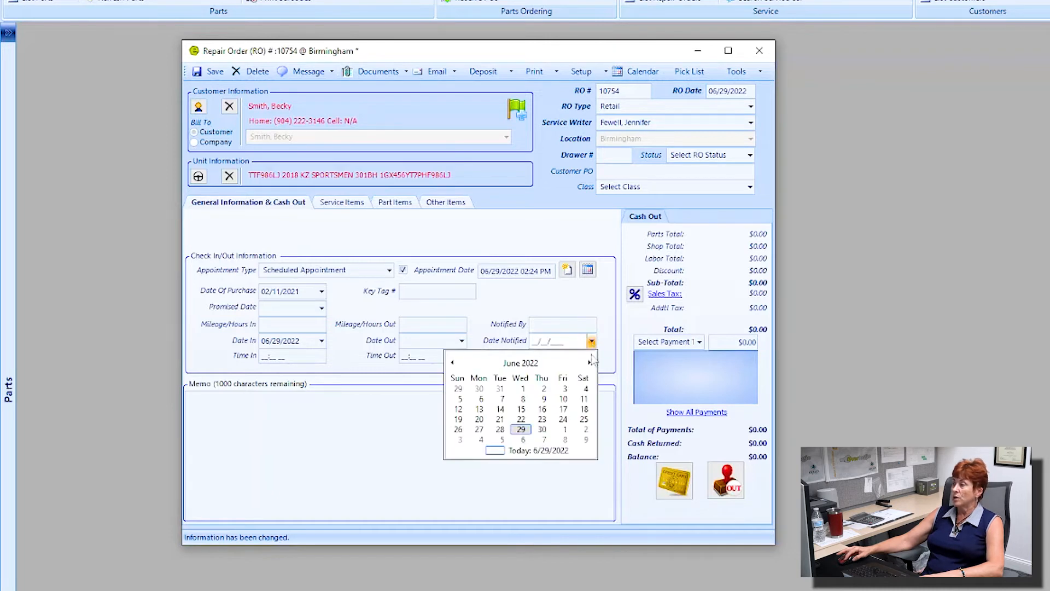
click(608, 353)
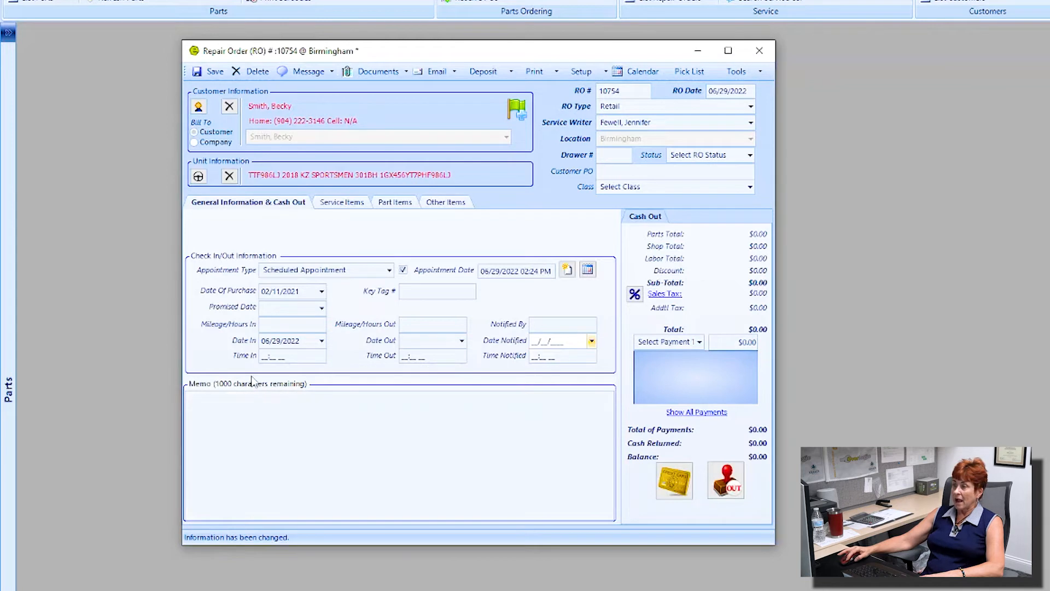
click(232, 397)
Step: Enter 'not private may print on receipt for customer to see' in the Memo box, fixing a typo
text(not)
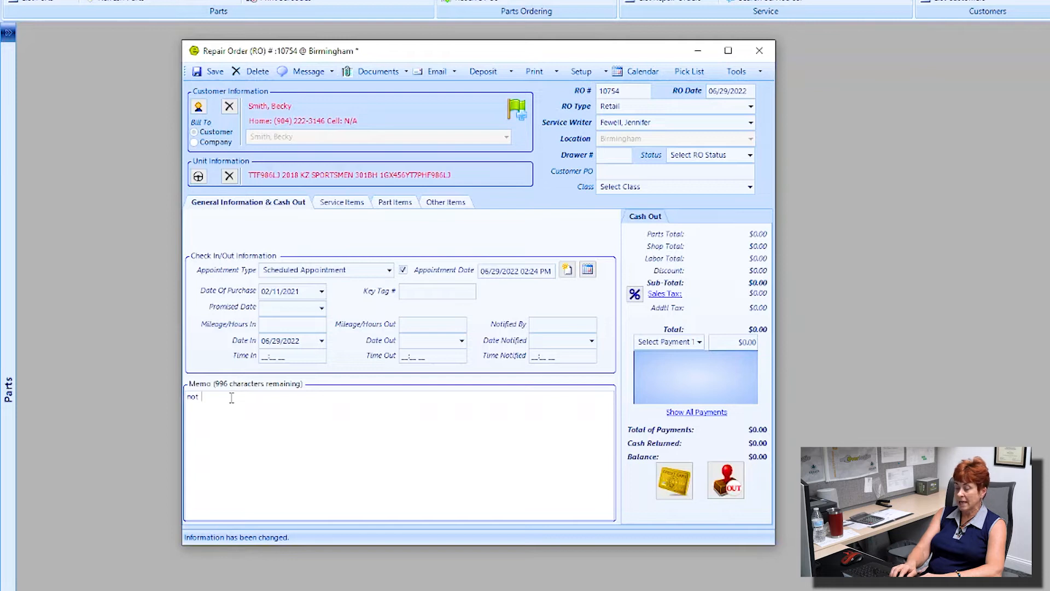
text(private may be)
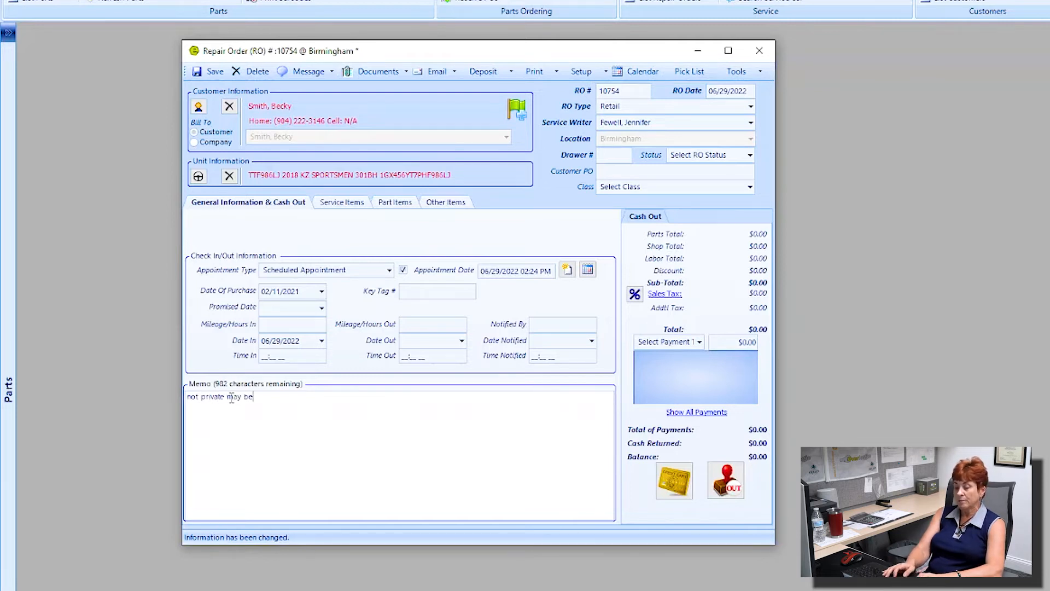
key(BackSpace)
key(BackSpace)
text(print)
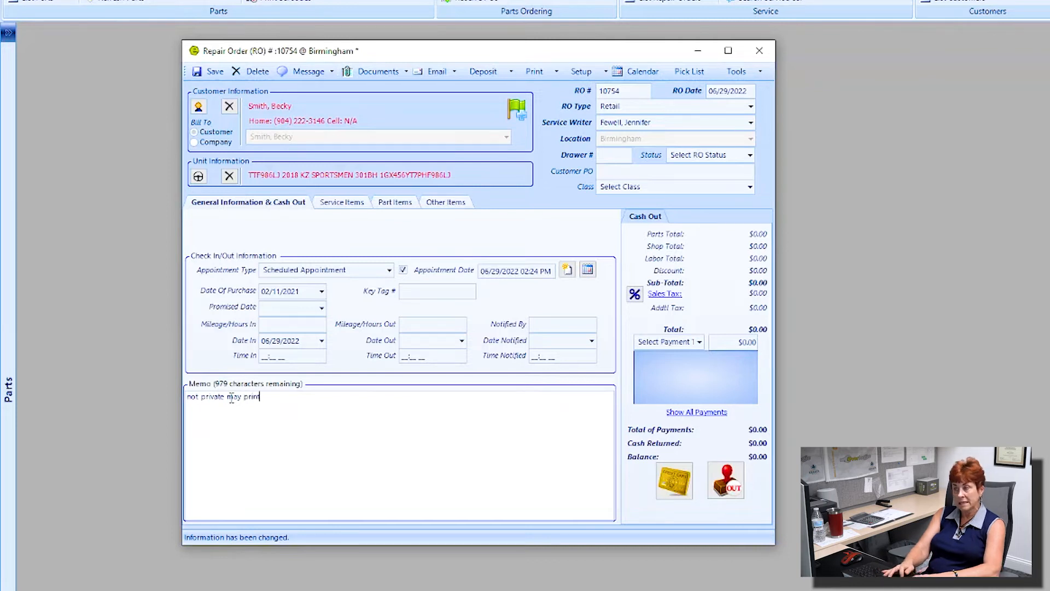
text( on receipt )
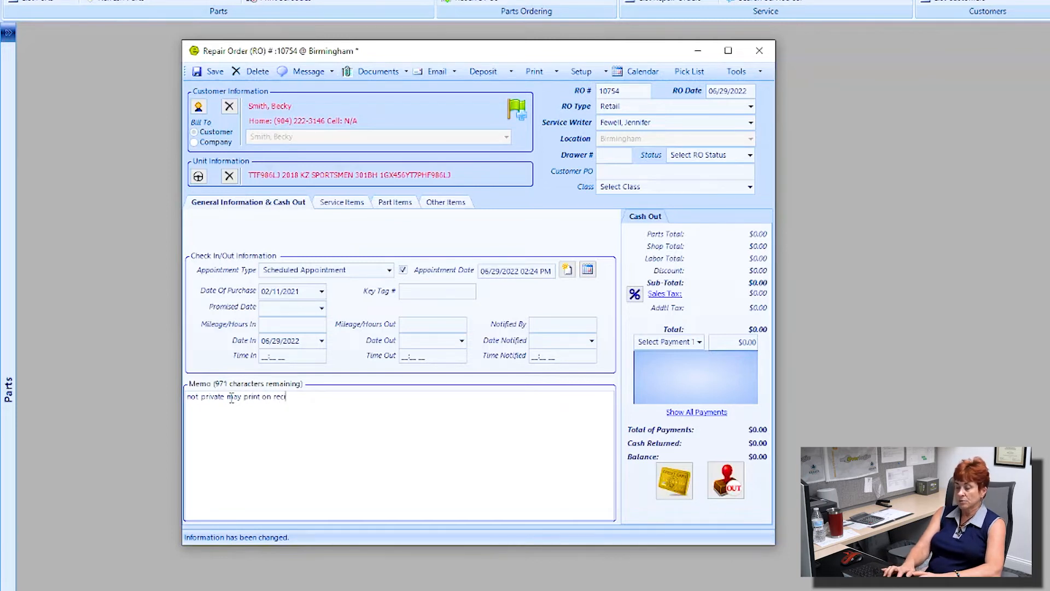
text(for )
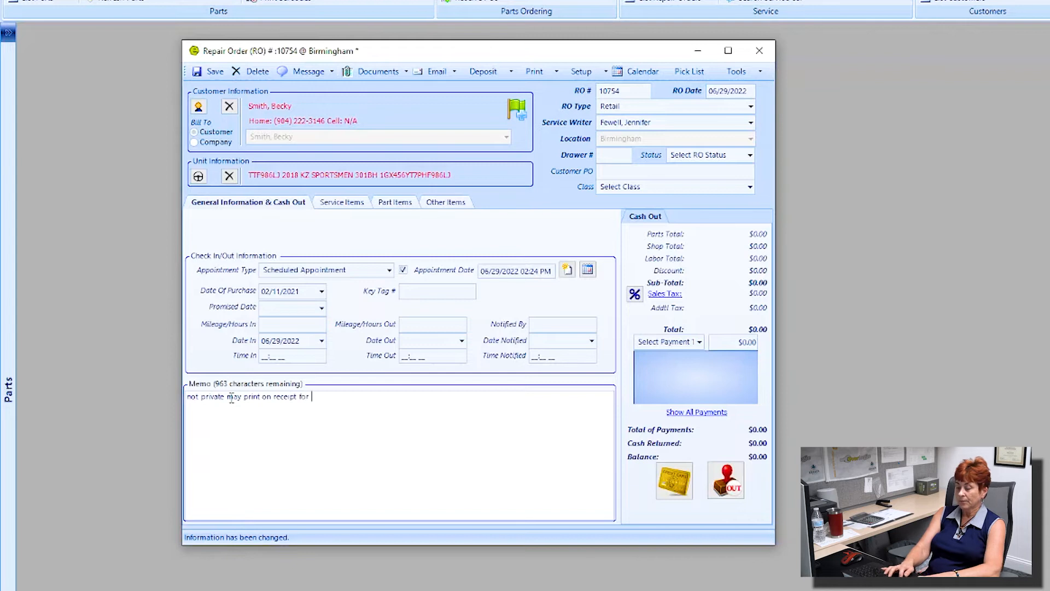
text(customer to s)
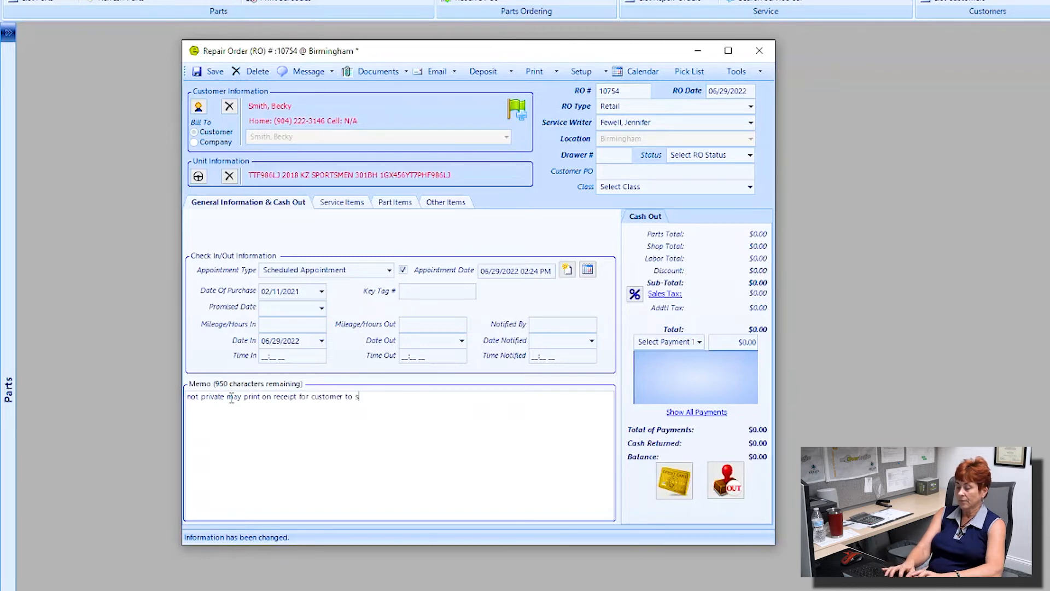
text(ee)
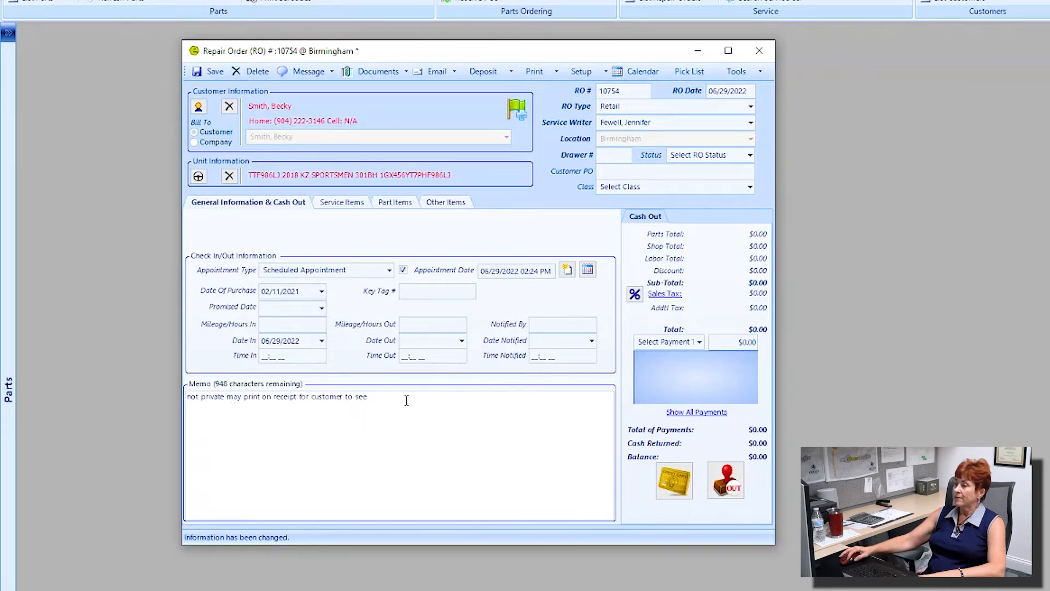
drag(403, 398, 227, 398)
click(210, 392)
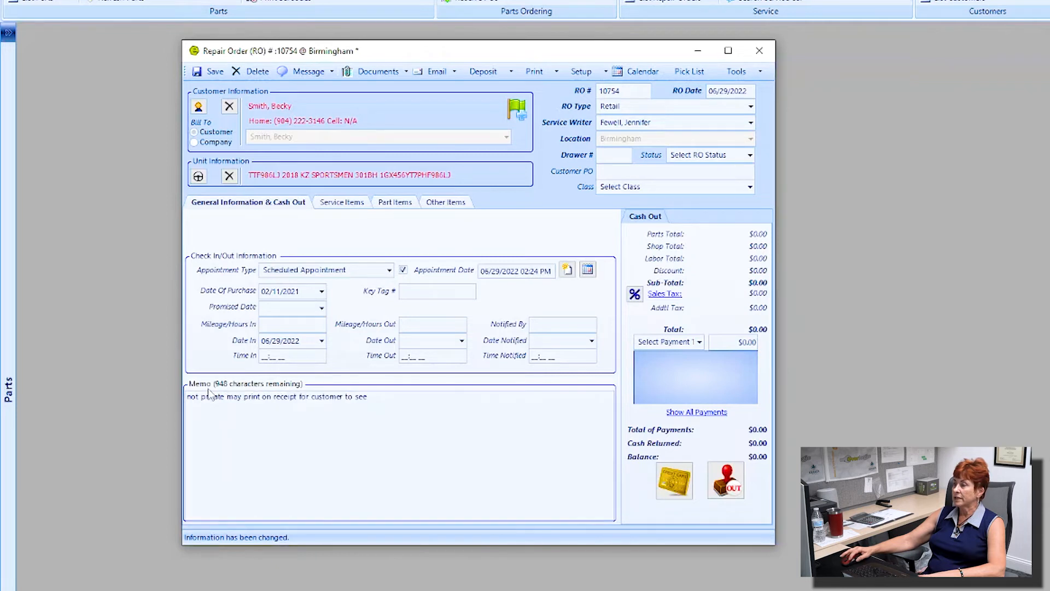
key(ctrl)
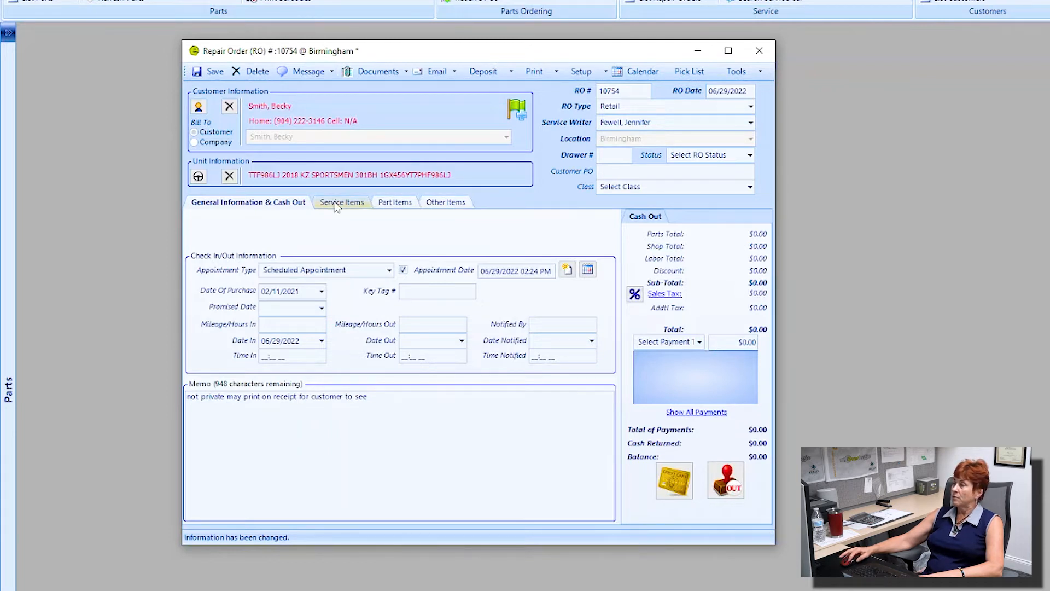
click(672, 121)
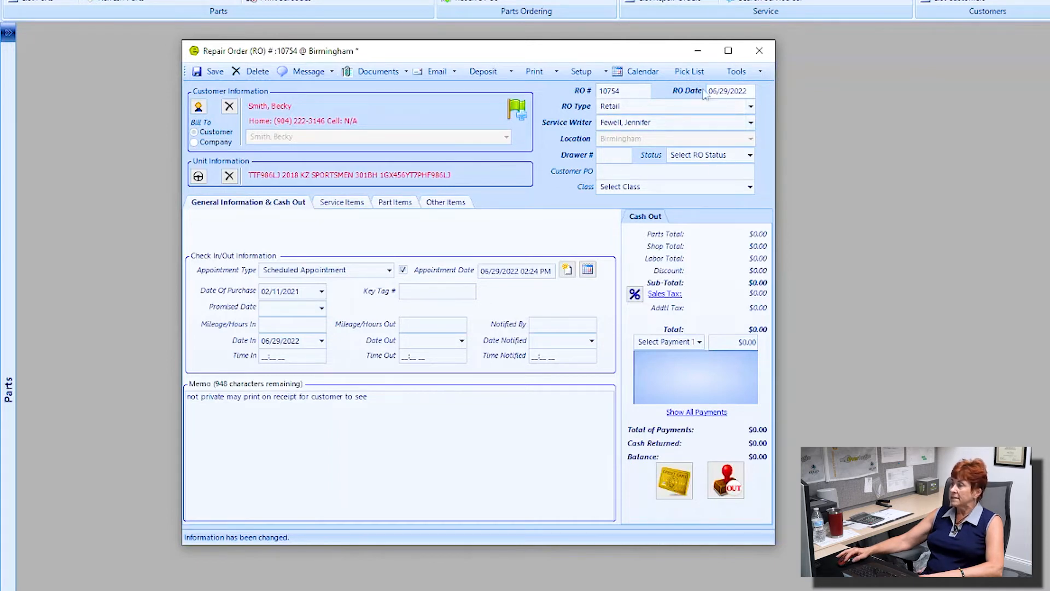
double_click(623, 90)
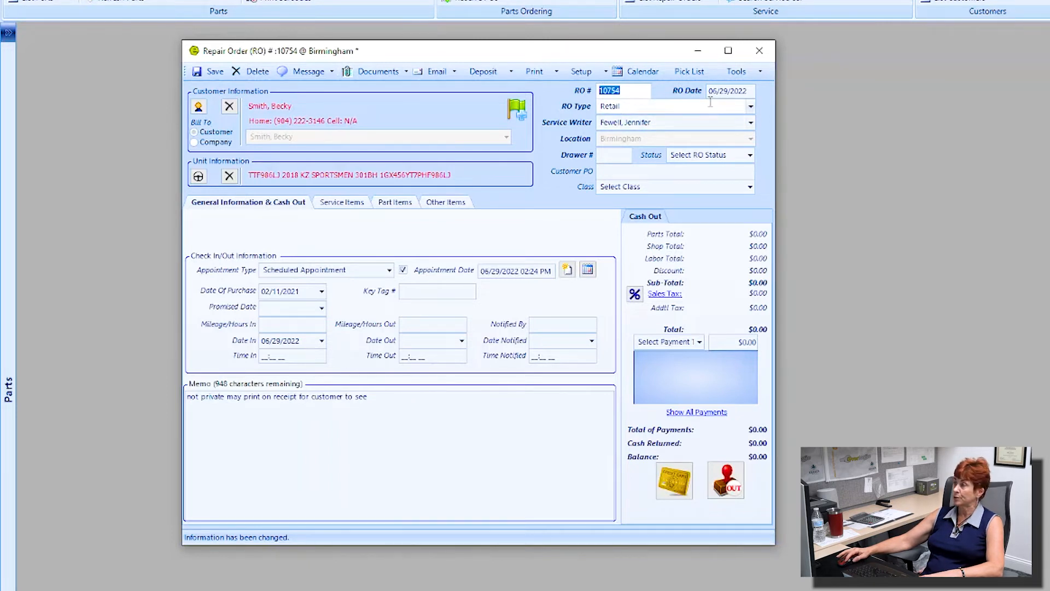
drag(750, 91, 705, 91)
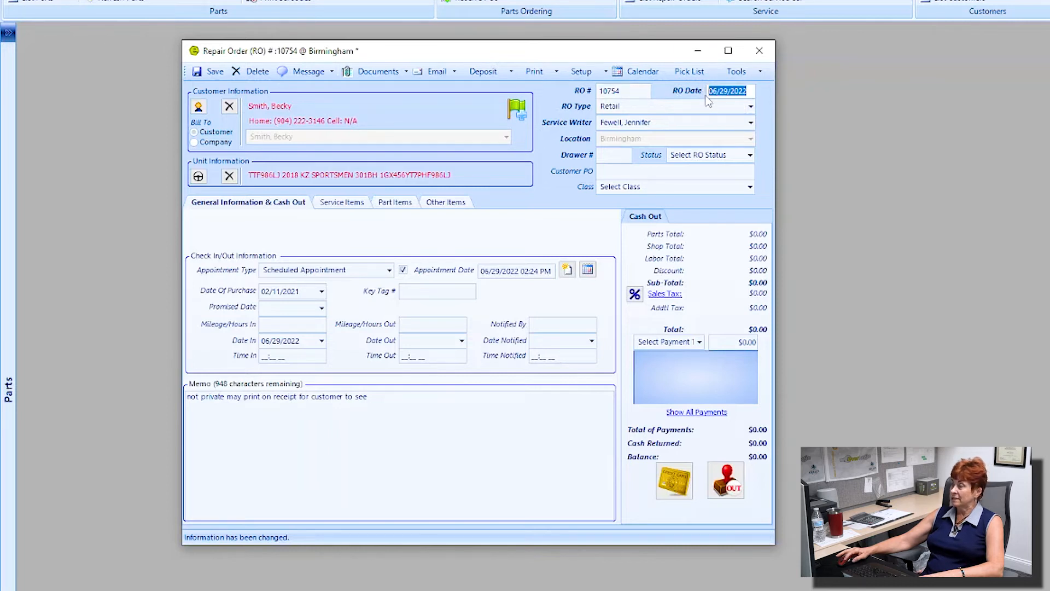
click(751, 107)
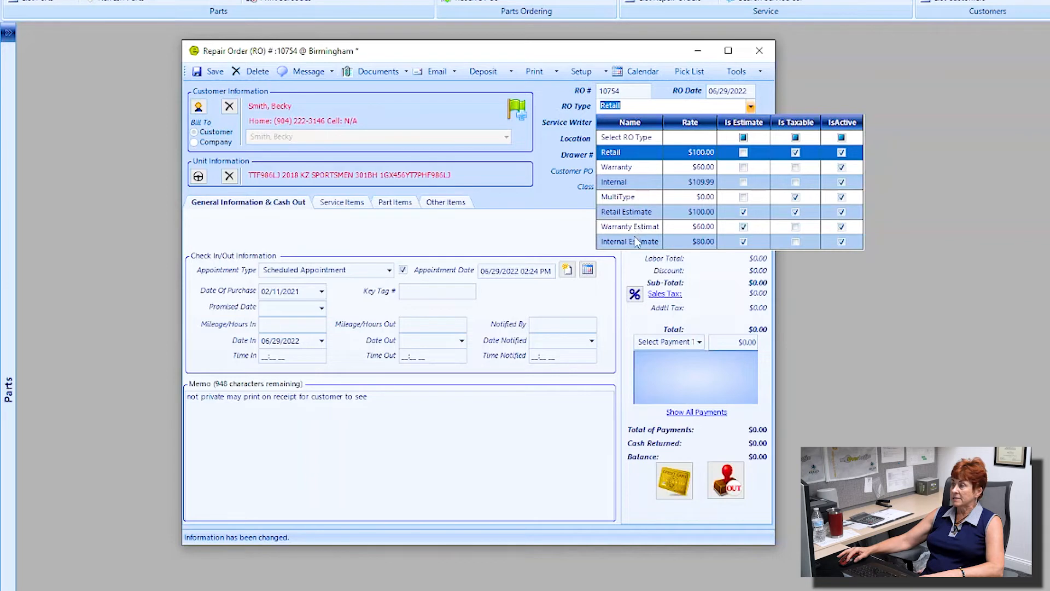
click(632, 156)
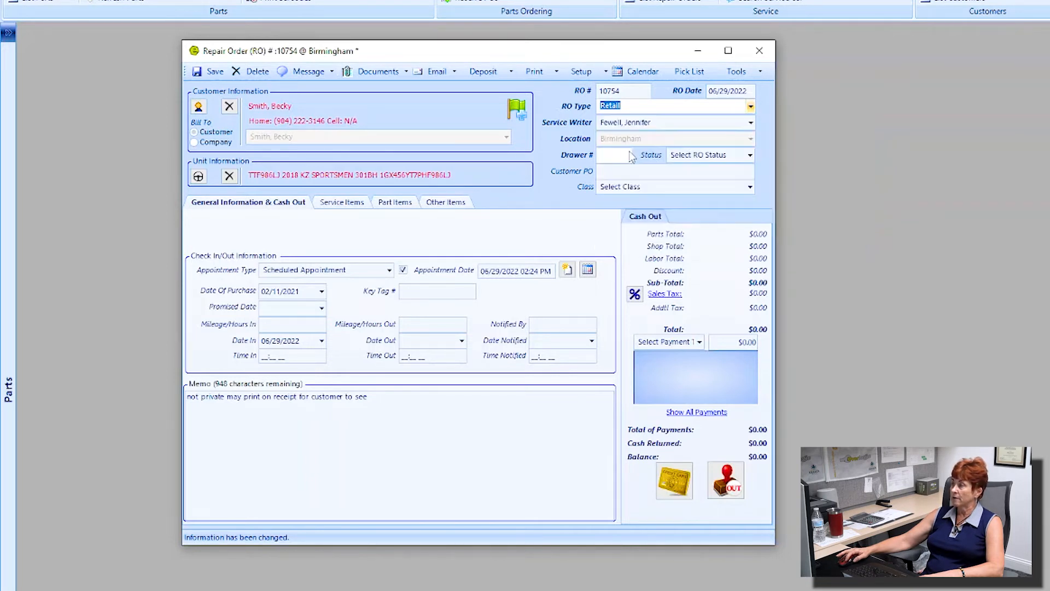
click(659, 124)
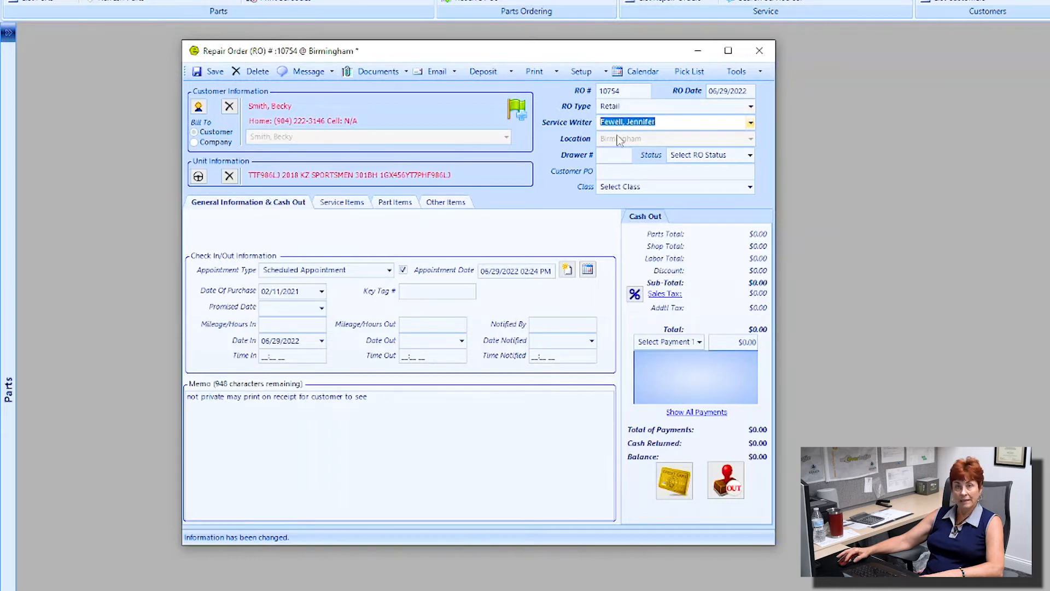
key(ctrl)
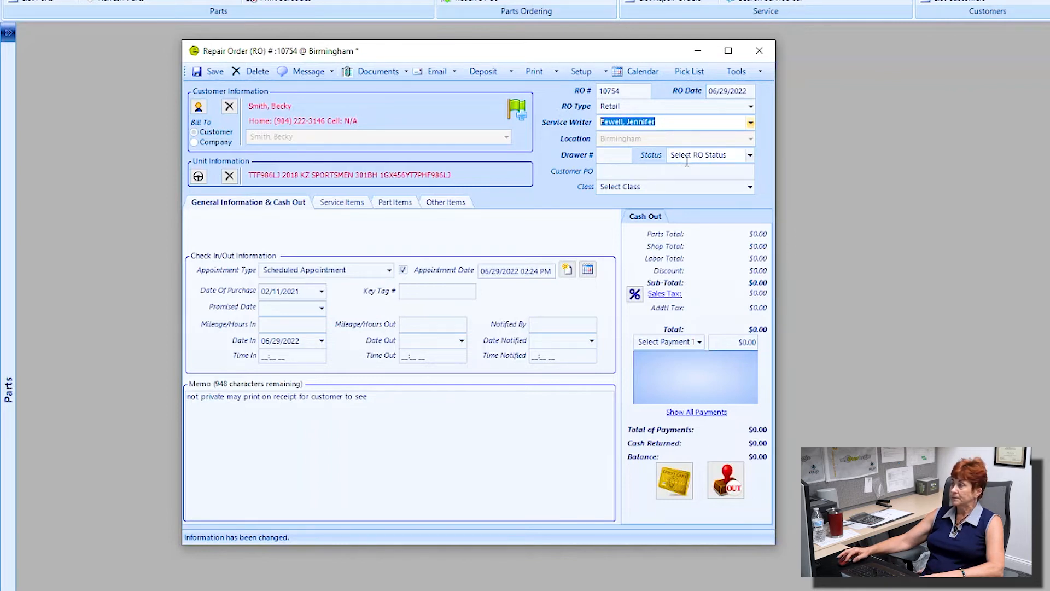
Step: Review the repair order status choices, leaving the status unchanged, and move to the Customer PO field
click(750, 156)
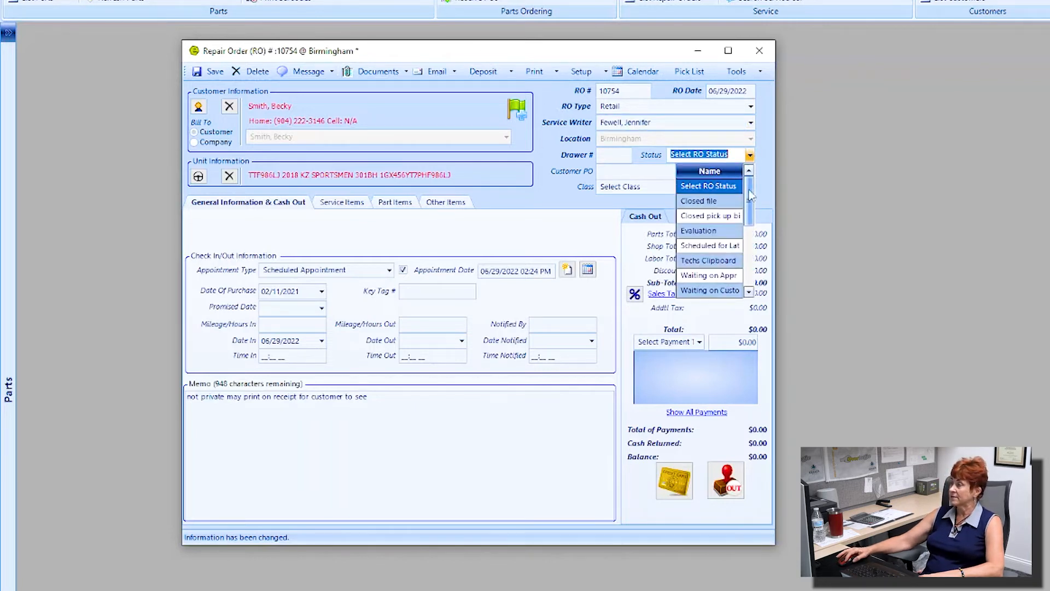
scroll(750, 196, down, 1)
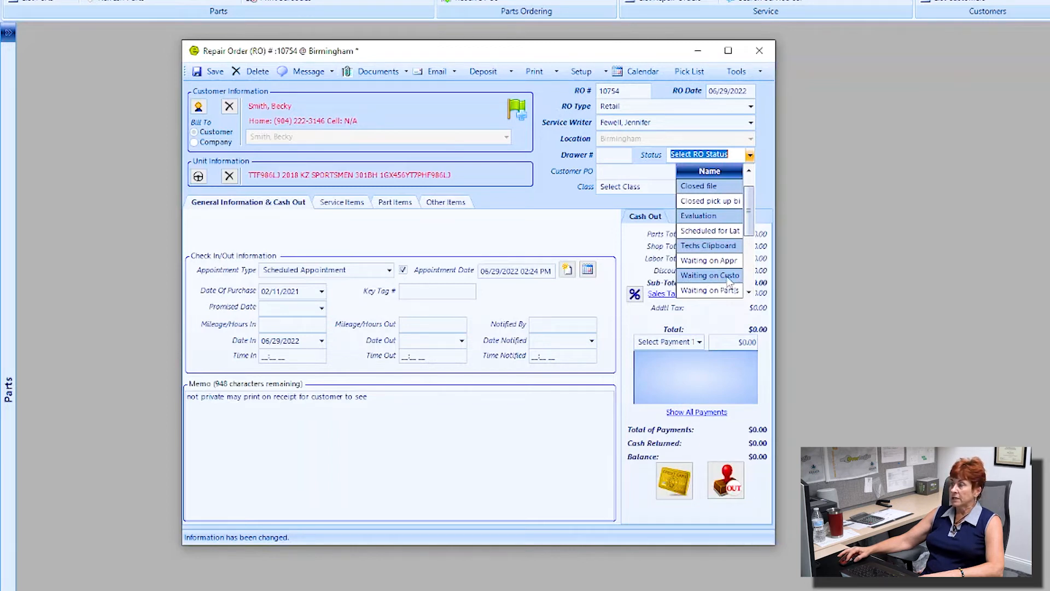
click(749, 292)
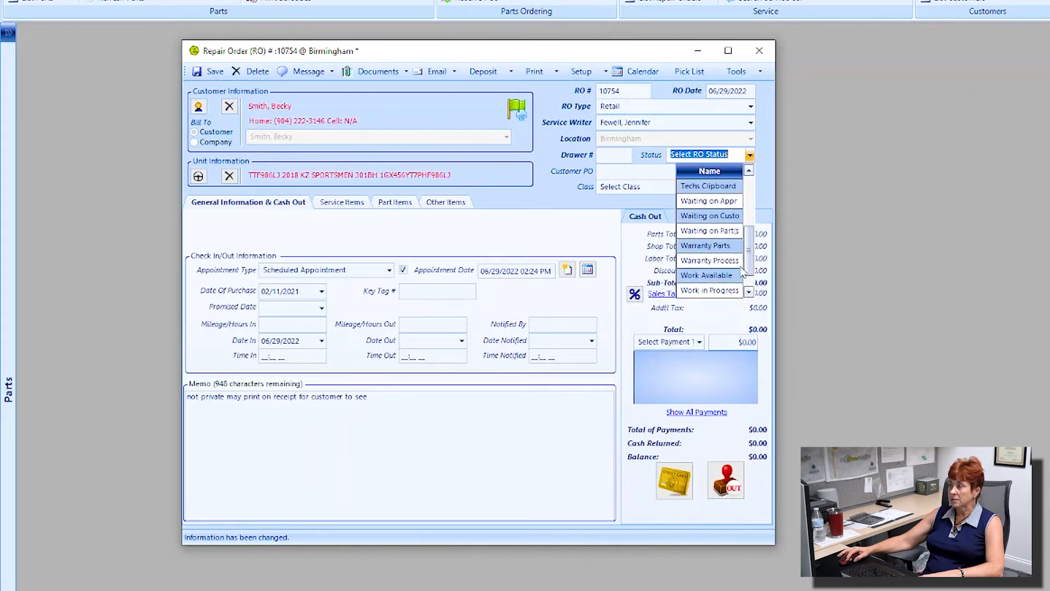
click(748, 292)
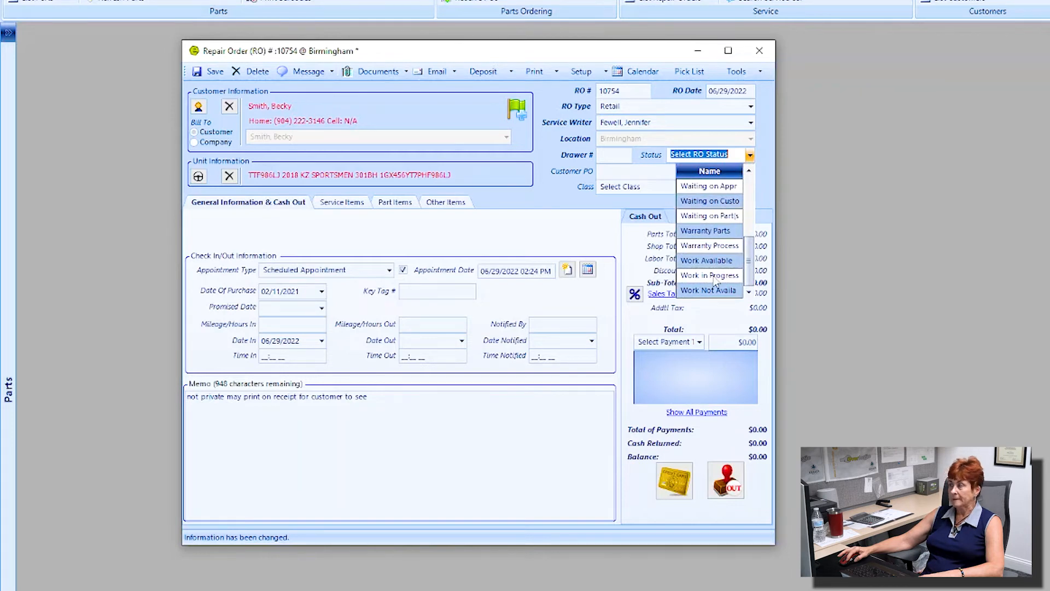
click(733, 154)
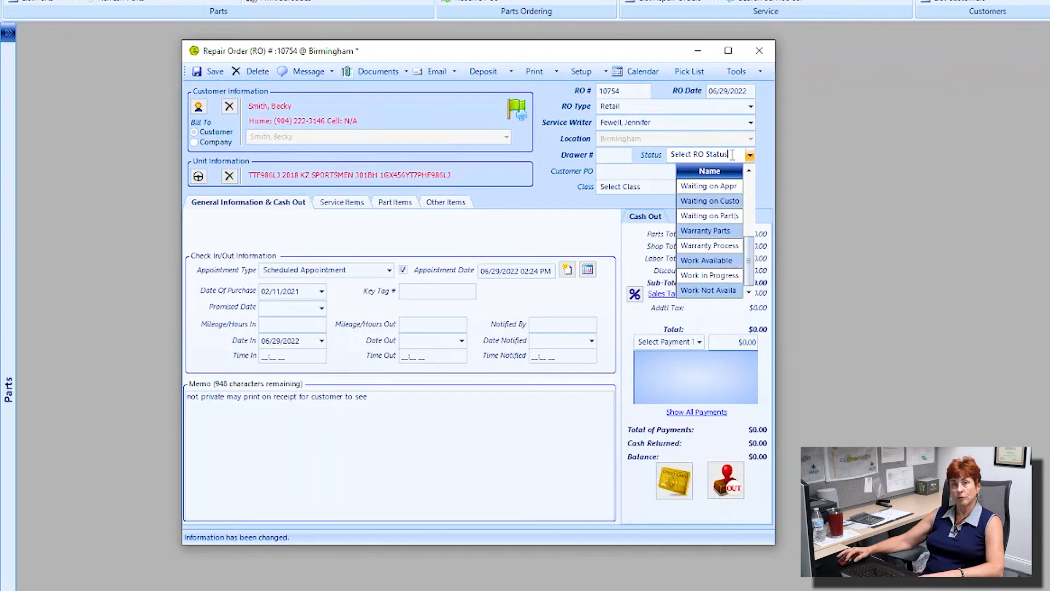
click(749, 157)
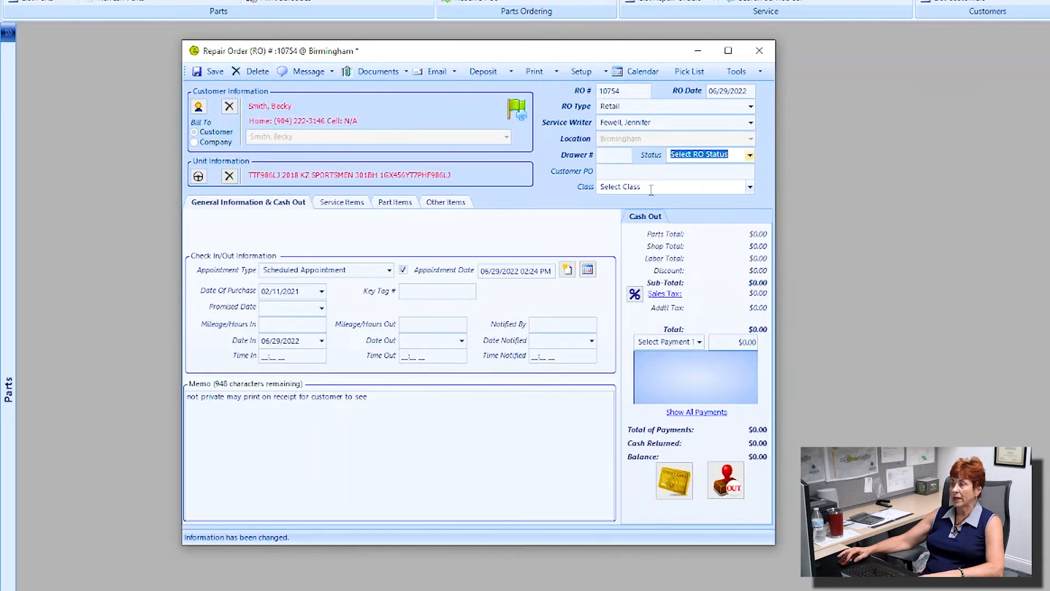
click(649, 172)
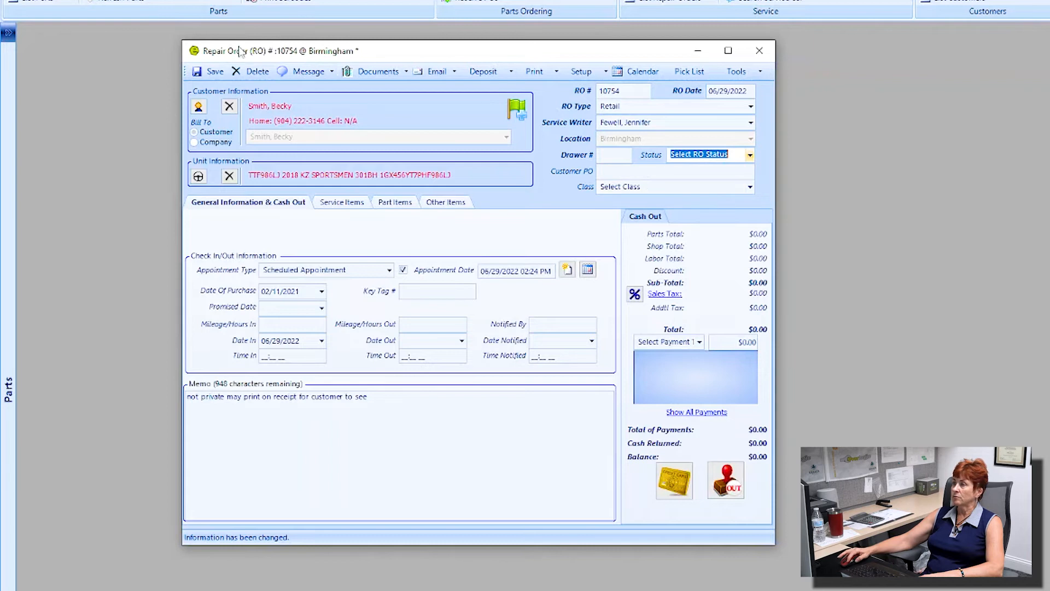
Step: Save the order and add service job 1 with labor code Rubber Roofing at $867.67
click(212, 72)
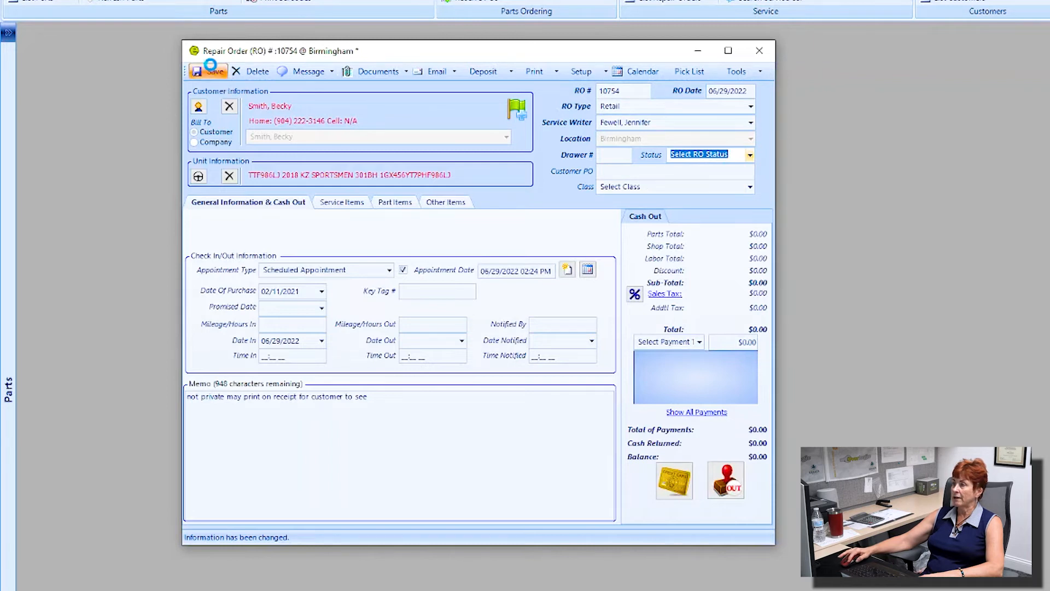
click(359, 204)
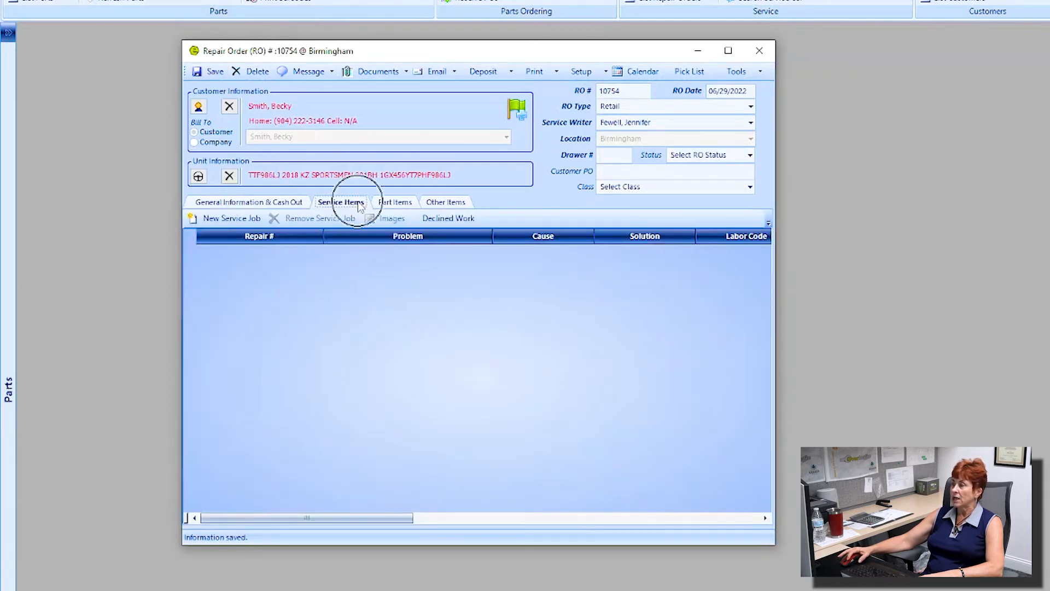
click(233, 219)
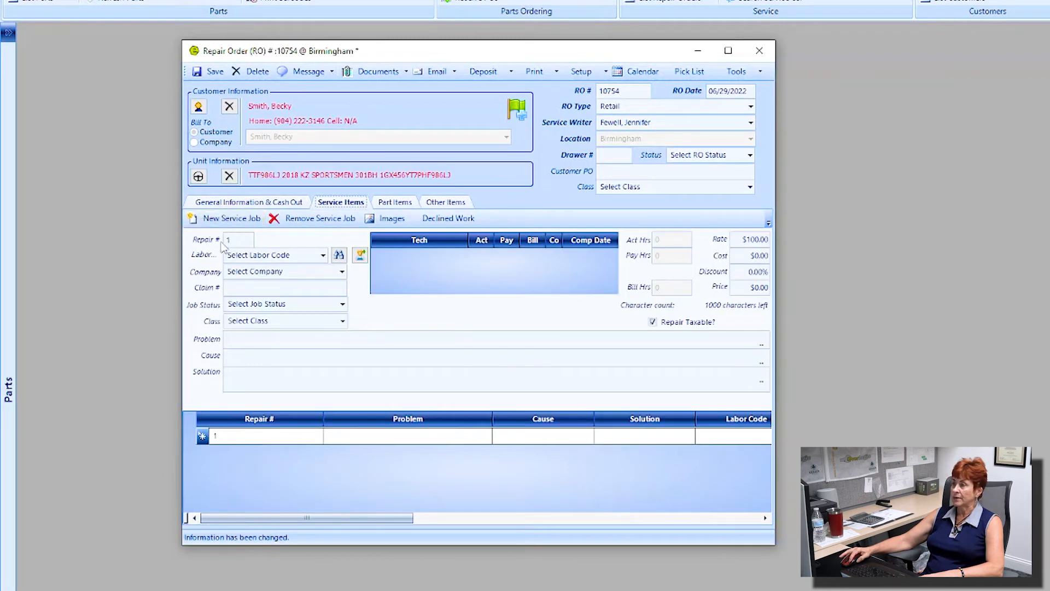
click(224, 239)
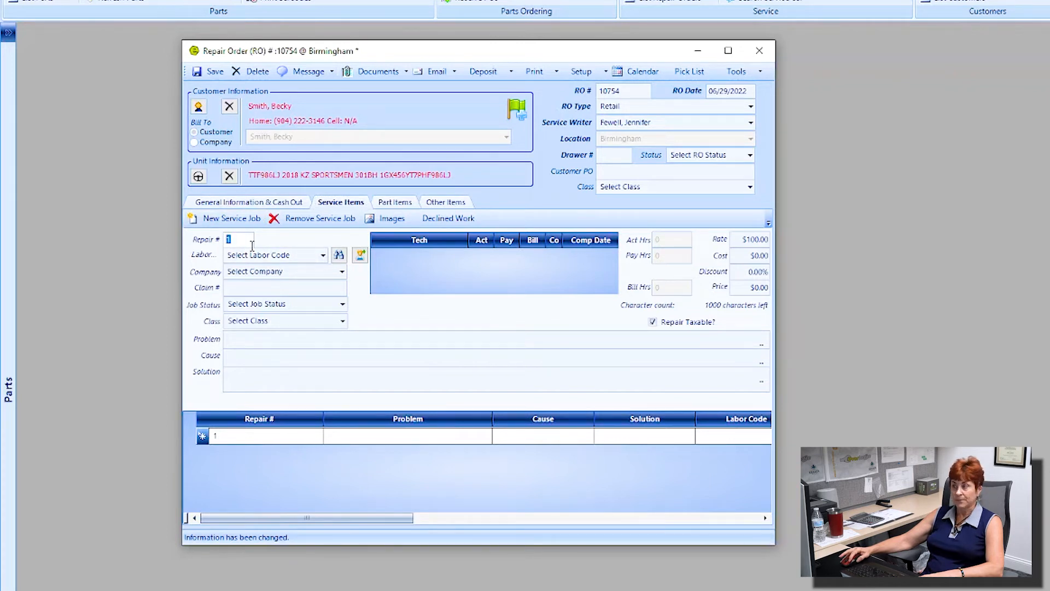
click(323, 256)
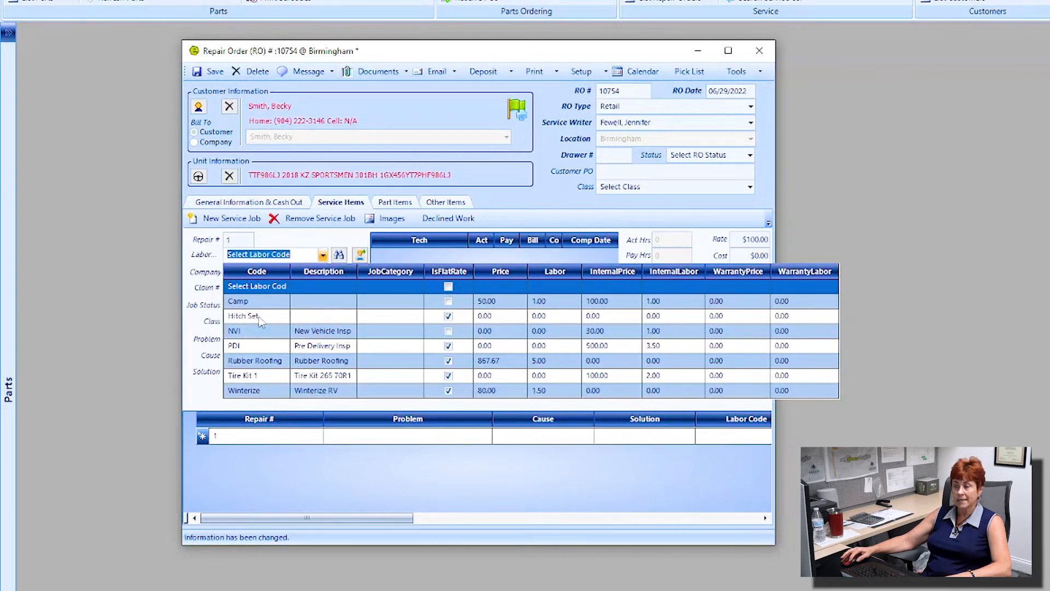
key(ctrl)
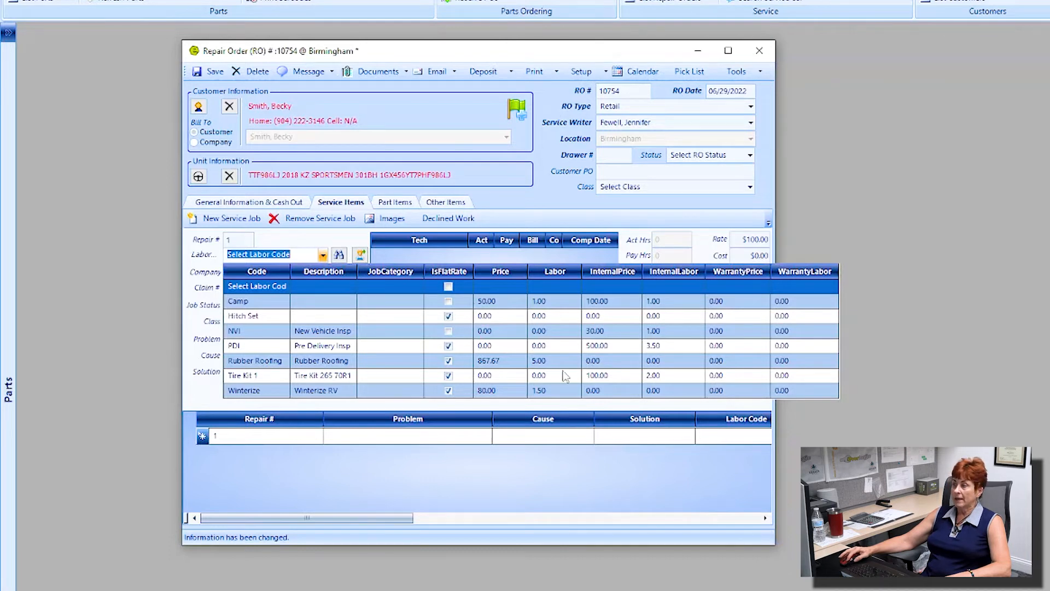
click(305, 362)
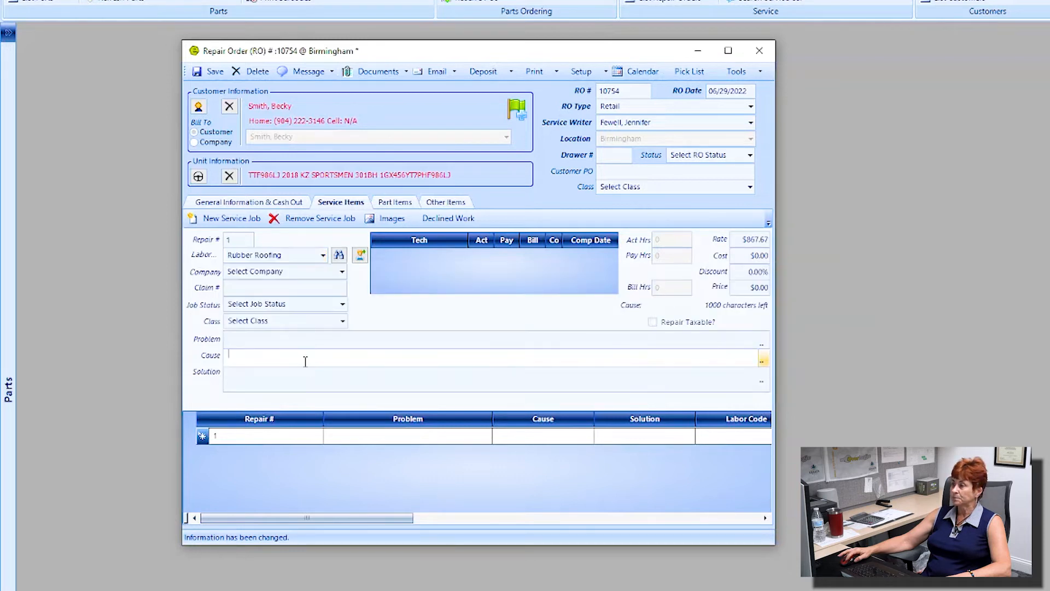
click(289, 258)
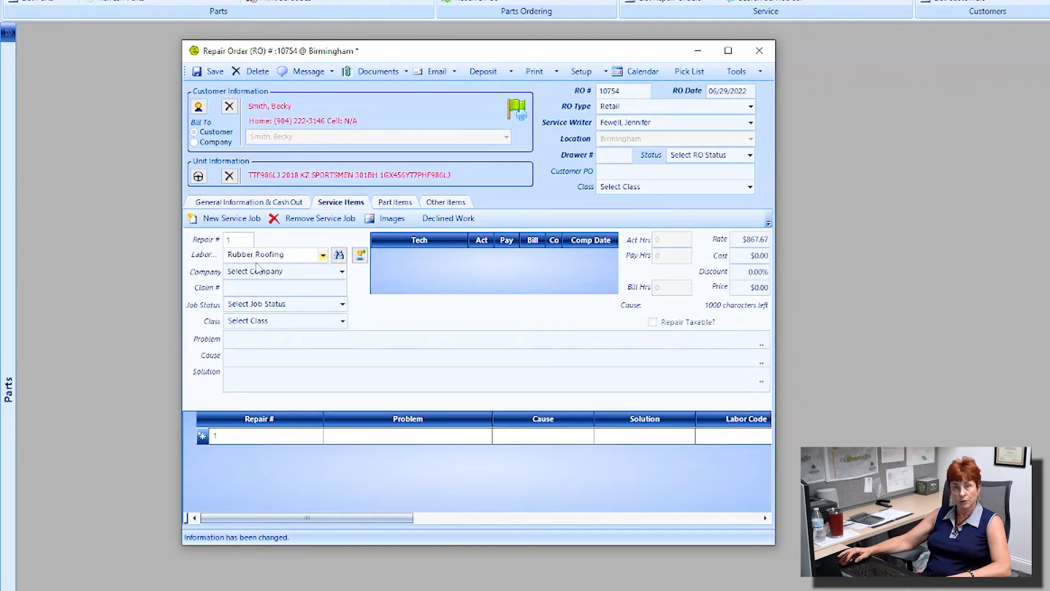
Step: Check the two parts, rubber roof coating and silicone sealant, on service item 1 ($112.97 total)
click(395, 203)
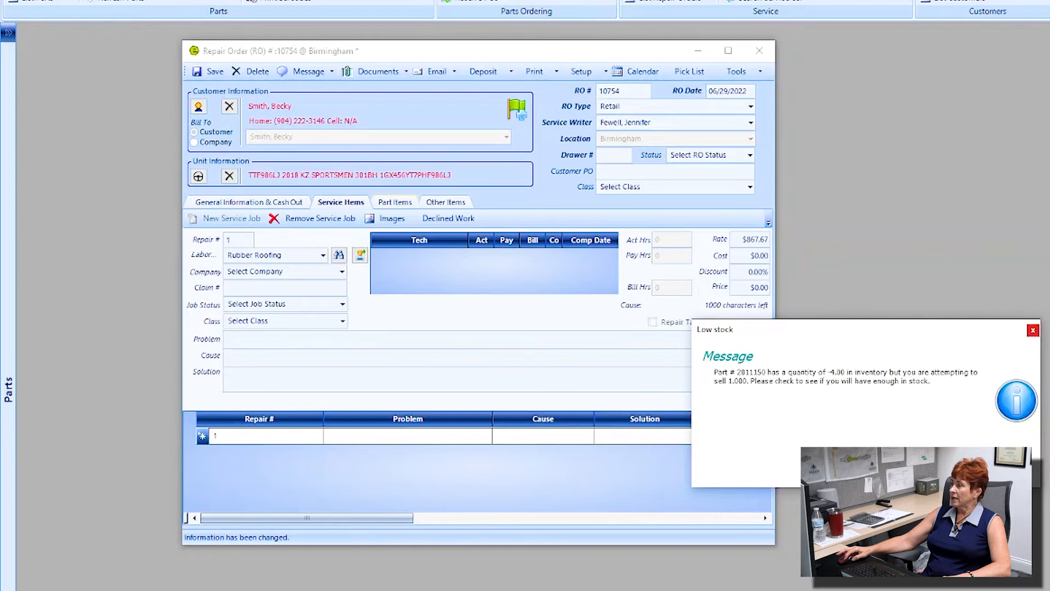
click(1001, 471)
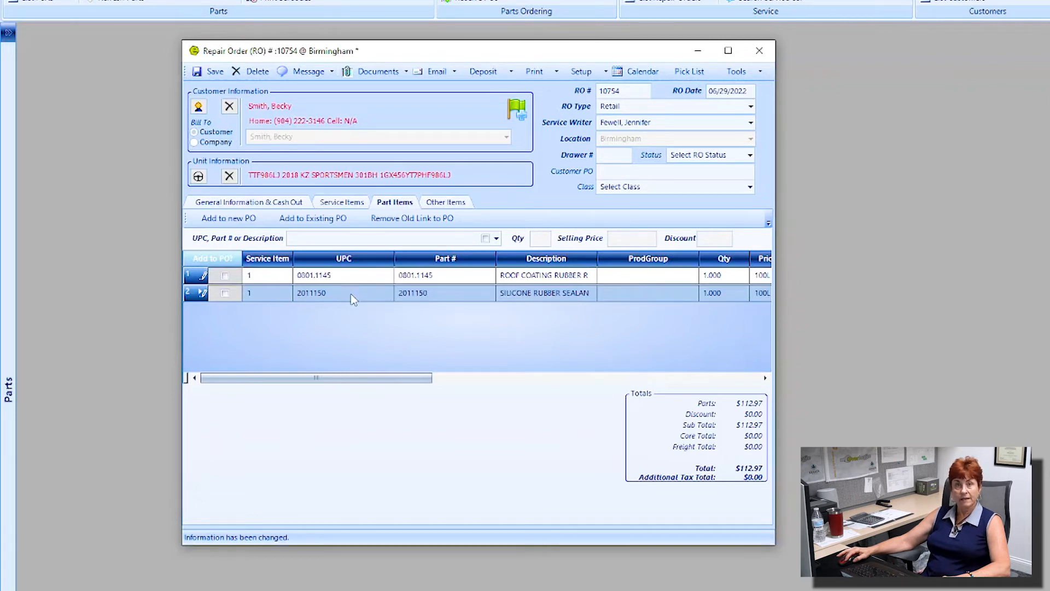
click(255, 277)
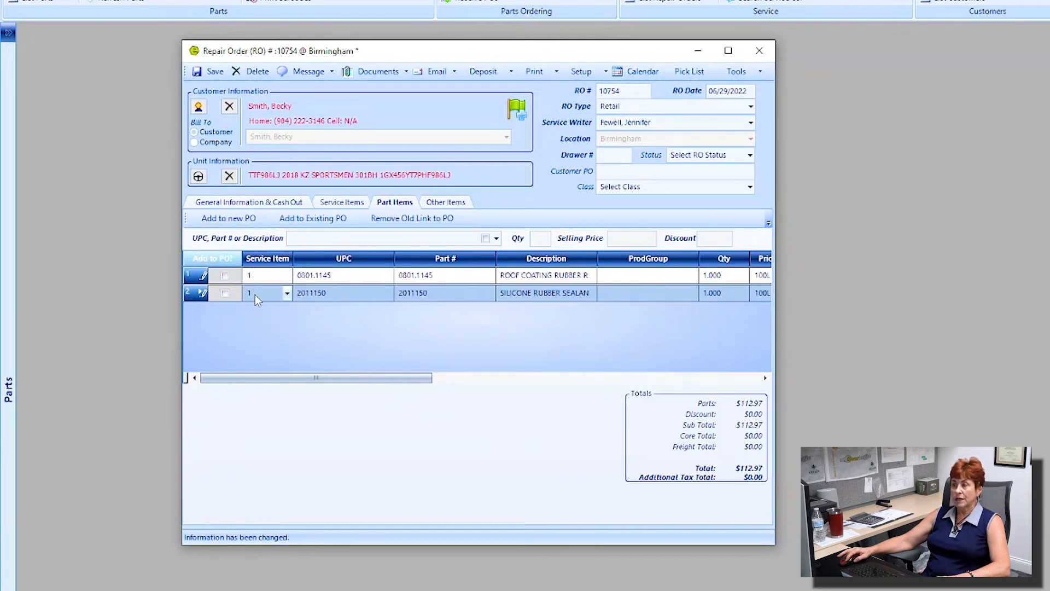
click(255, 295)
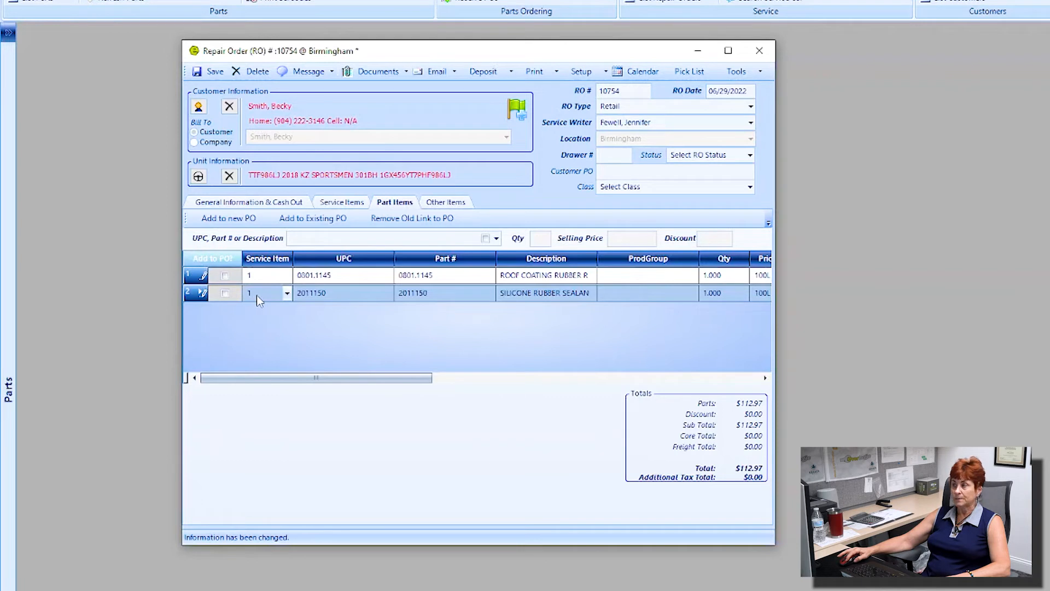
click(355, 206)
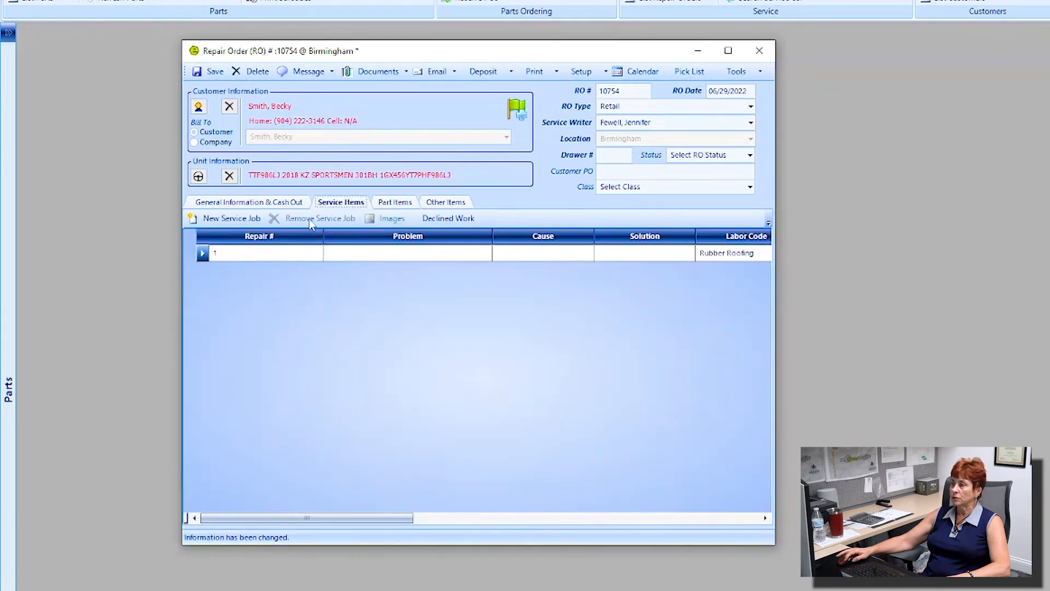
Step: Reopen service job 1 and review labor codes, keeping Rubber Roofing (flat rate, $867.67, 5.00 labor)
double_click(261, 252)
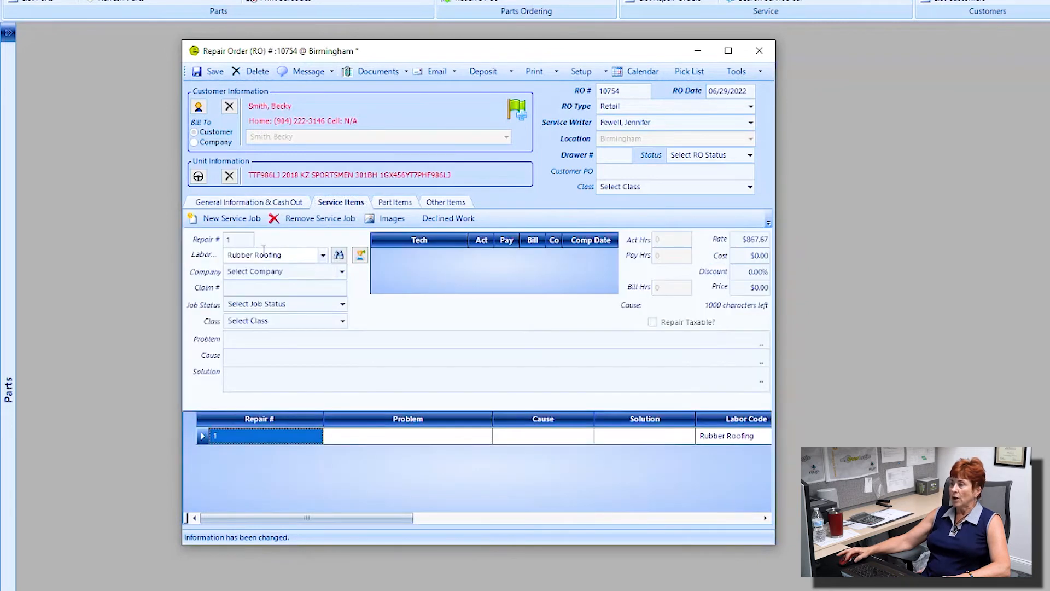
click(323, 256)
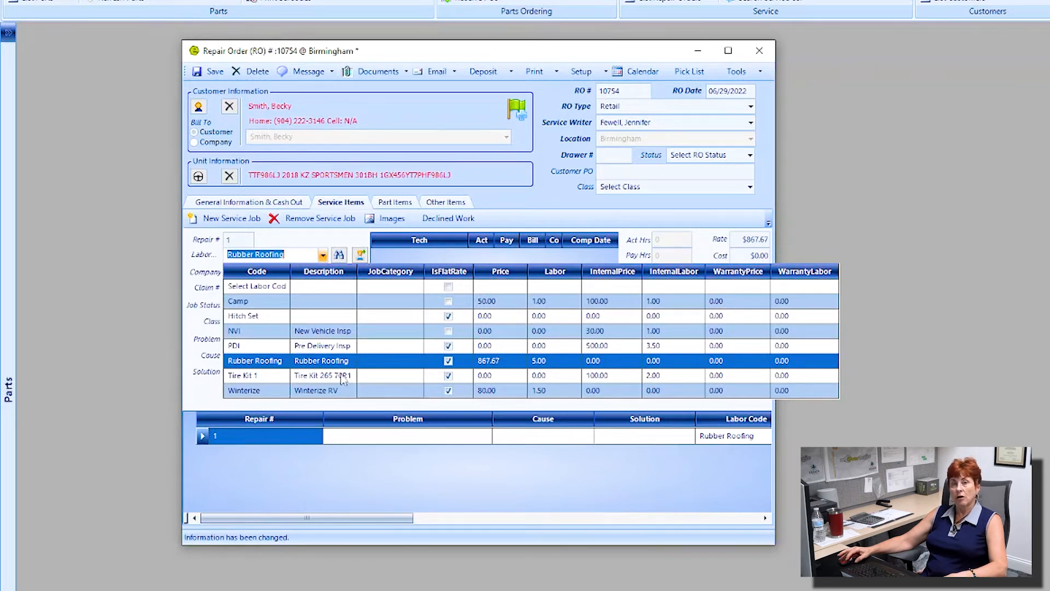
click(291, 255)
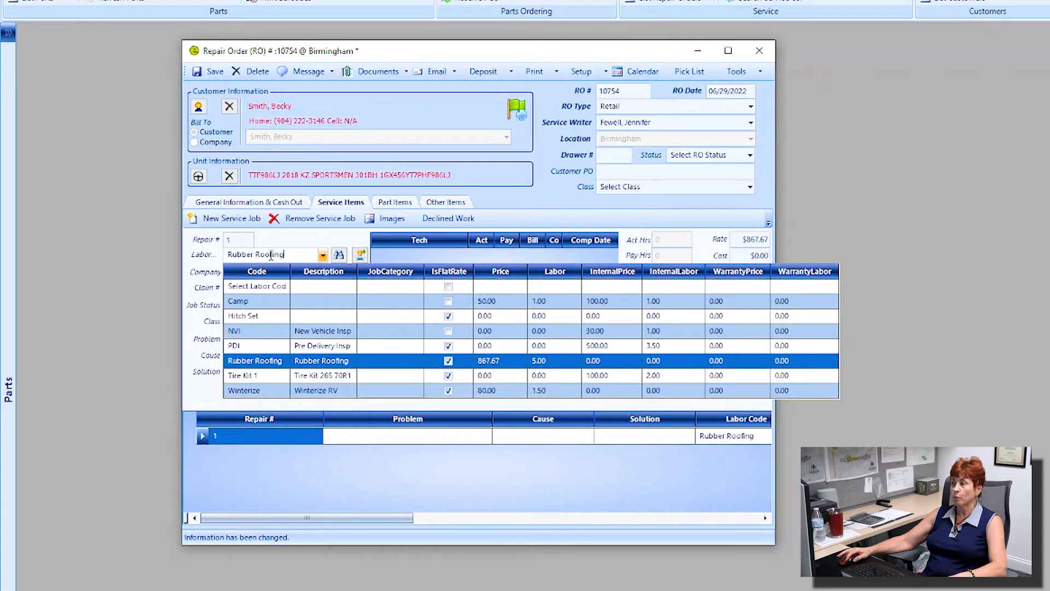
click(201, 273)
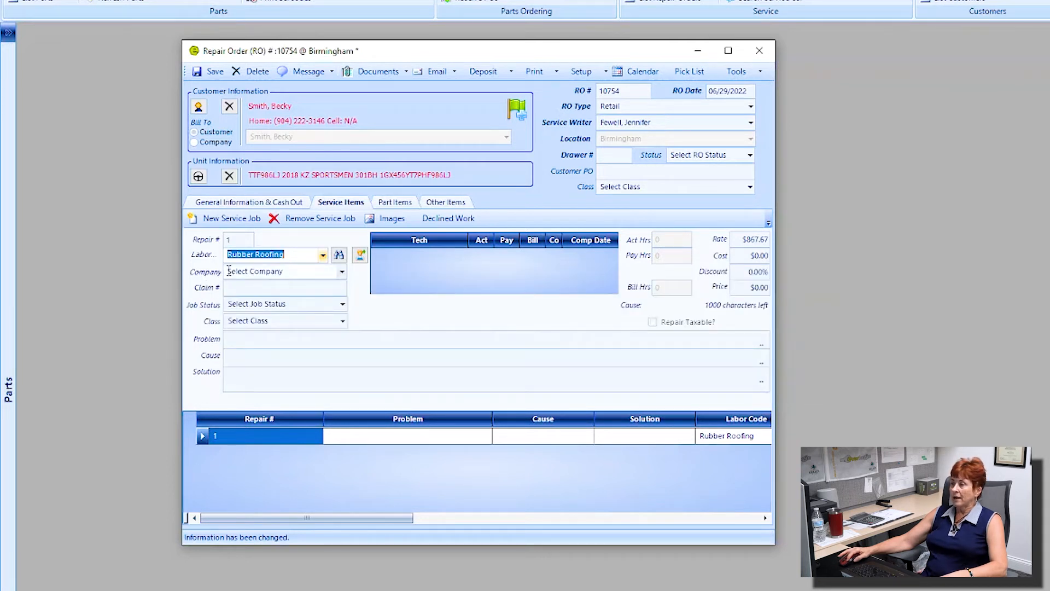
Step: Change the Rubber Roofing service job's status to Techs Clipboard
click(343, 306)
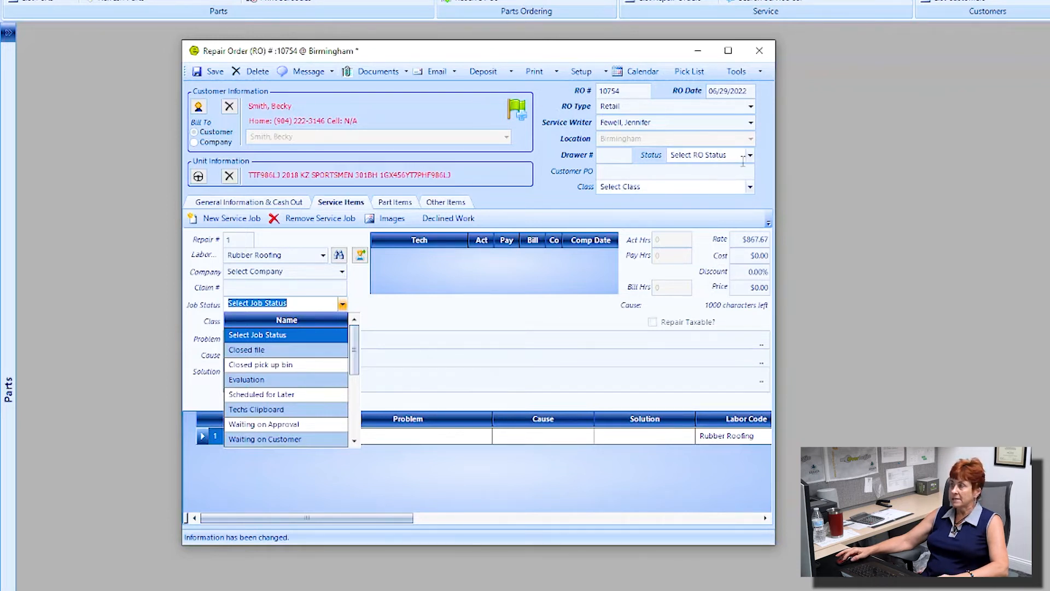
key(ctrl)
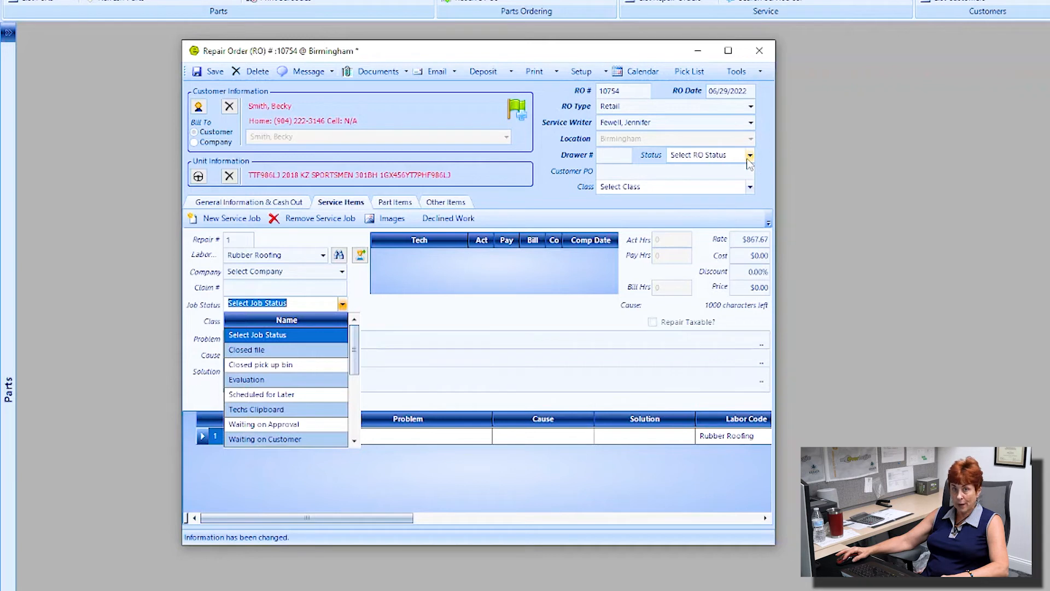
click(293, 303)
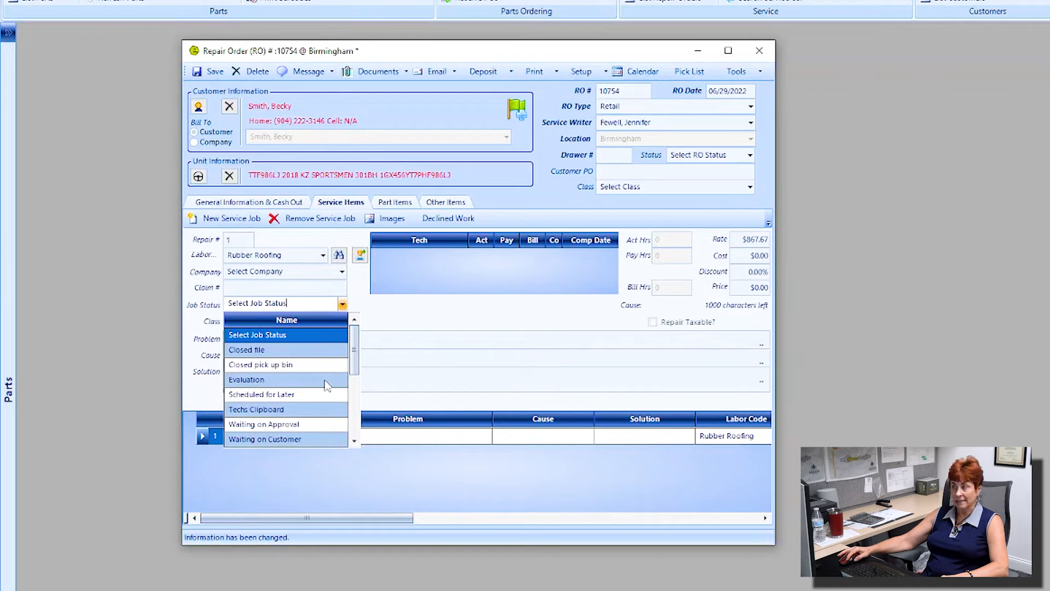
mouse_move(354, 363)
mouse_down()
mouse_move(359, 418)
mouse_move(357, 377)
mouse_up()
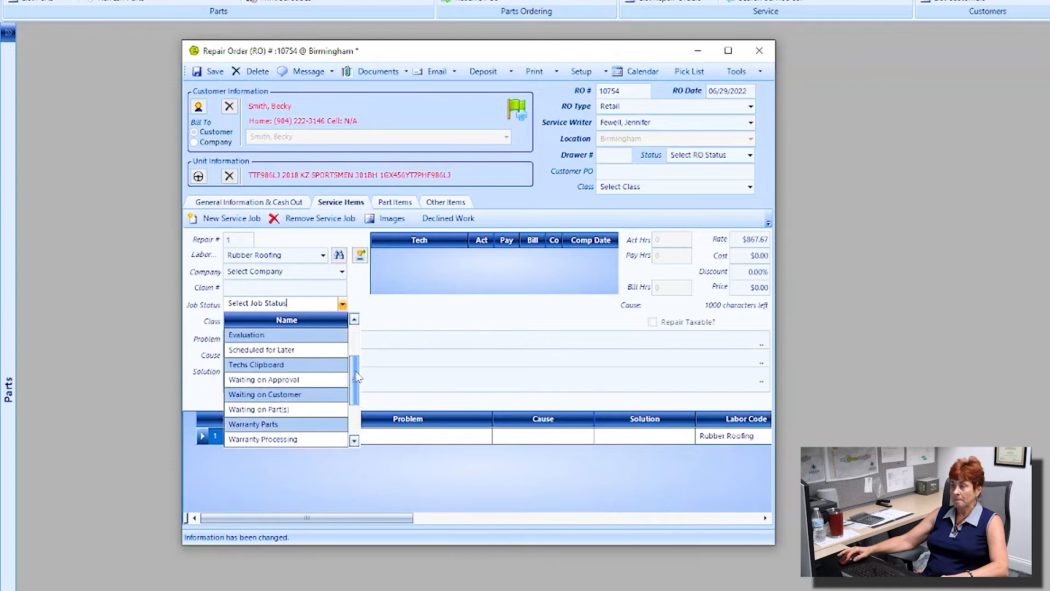
click(272, 364)
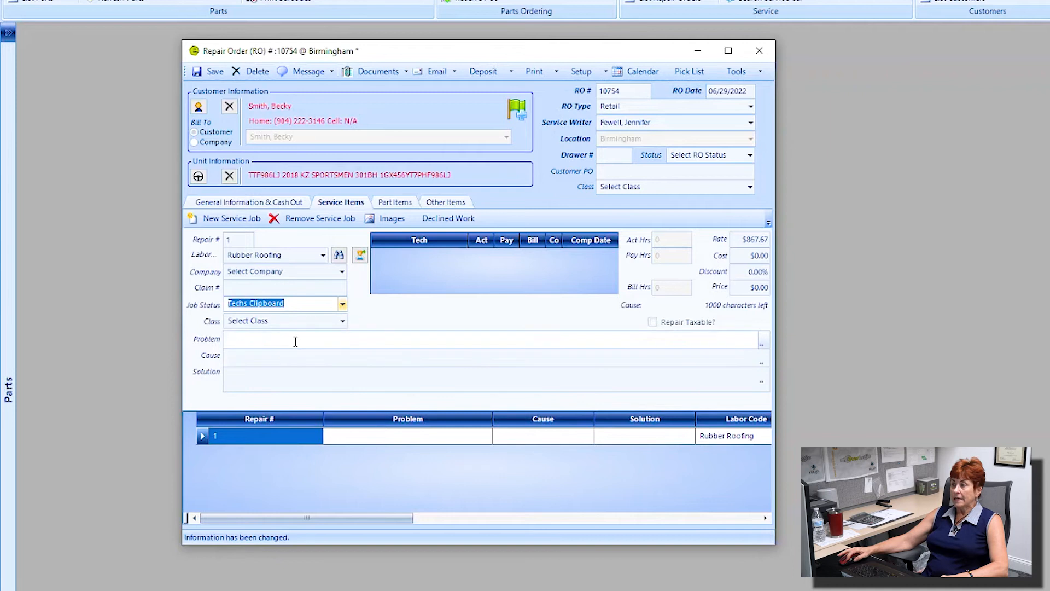
Step: Add a technician line to the Rubber Roofing job and assign a technician
click(360, 257)
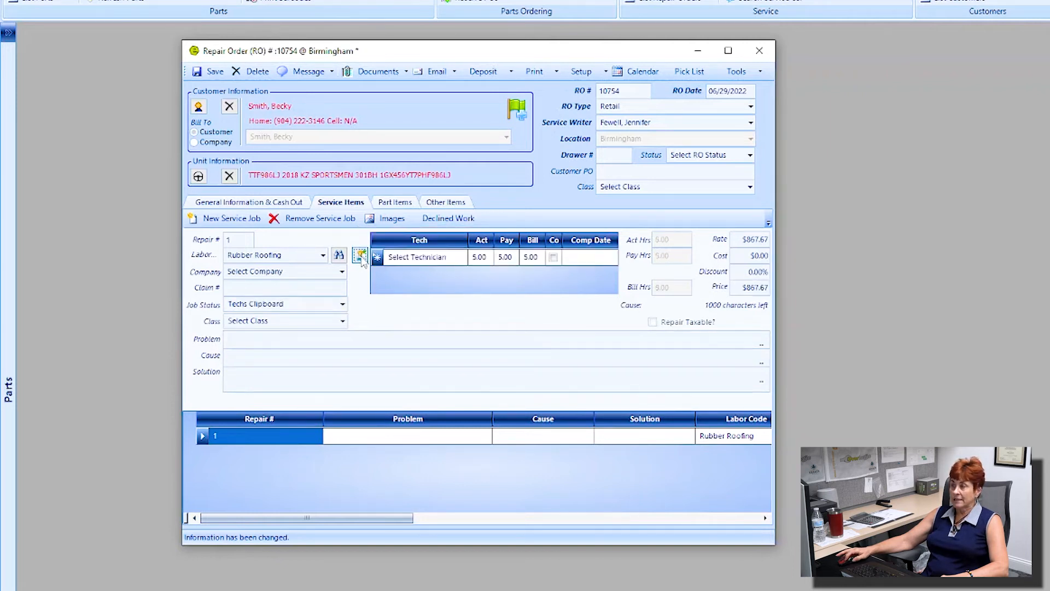
click(462, 257)
click(448, 289)
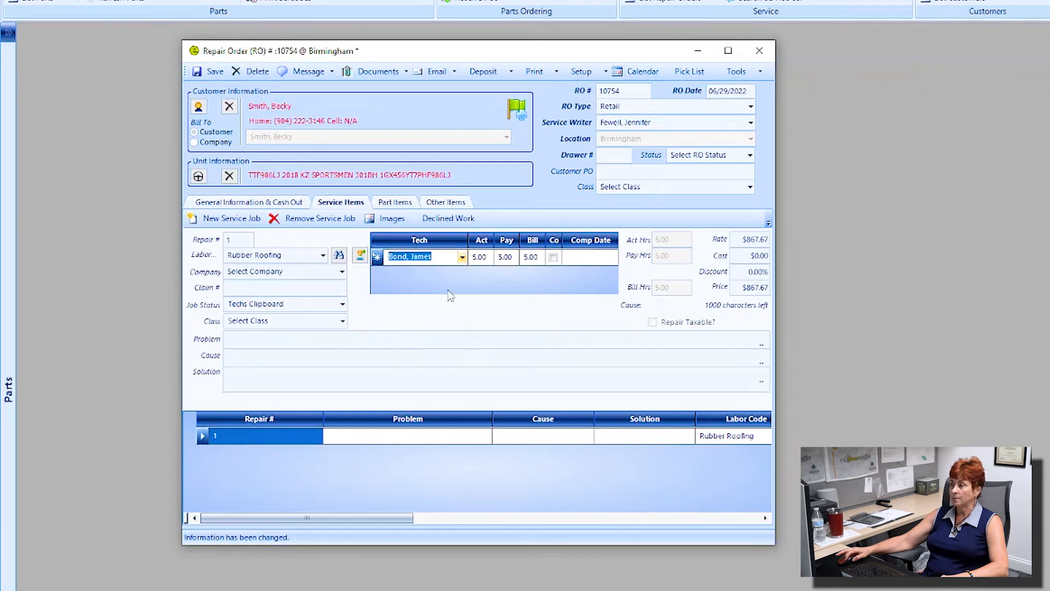
click(287, 255)
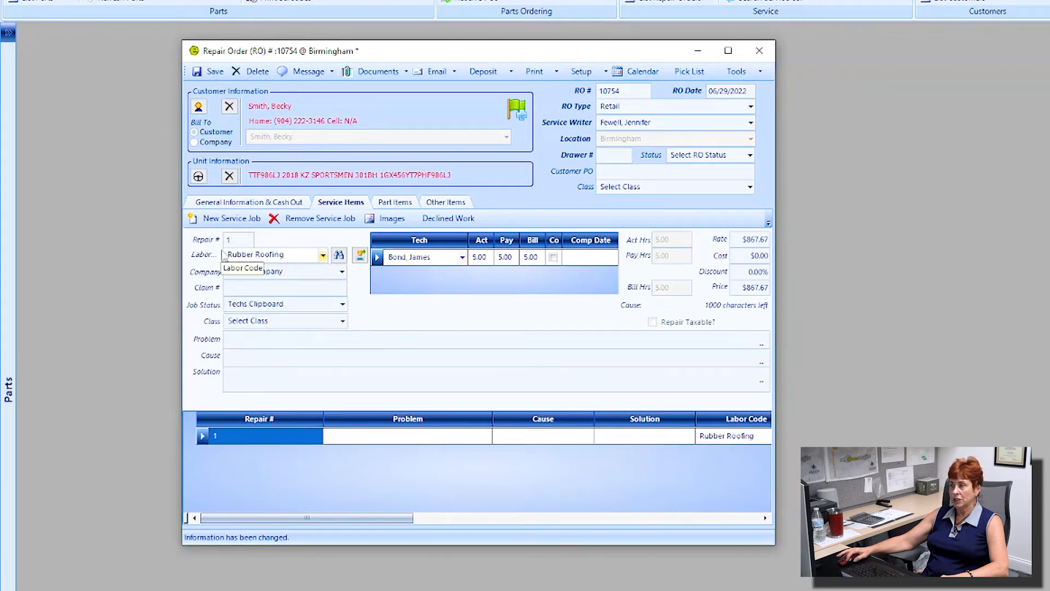
Step: Widen the Complete column and mark the technician's 5.00-hour labor line complete
drag(282, 257, 225, 256)
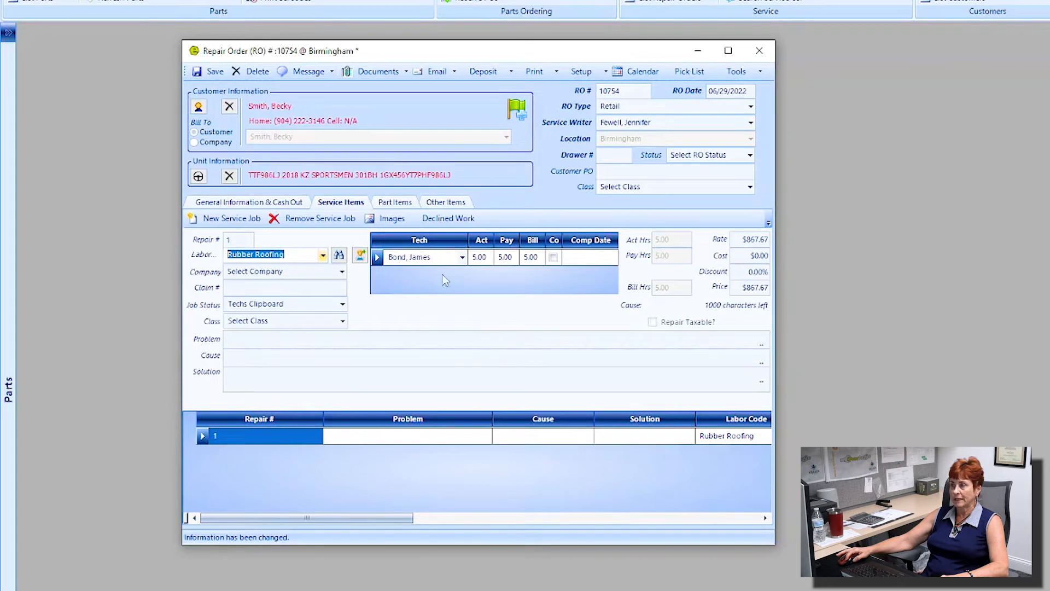
click(491, 261)
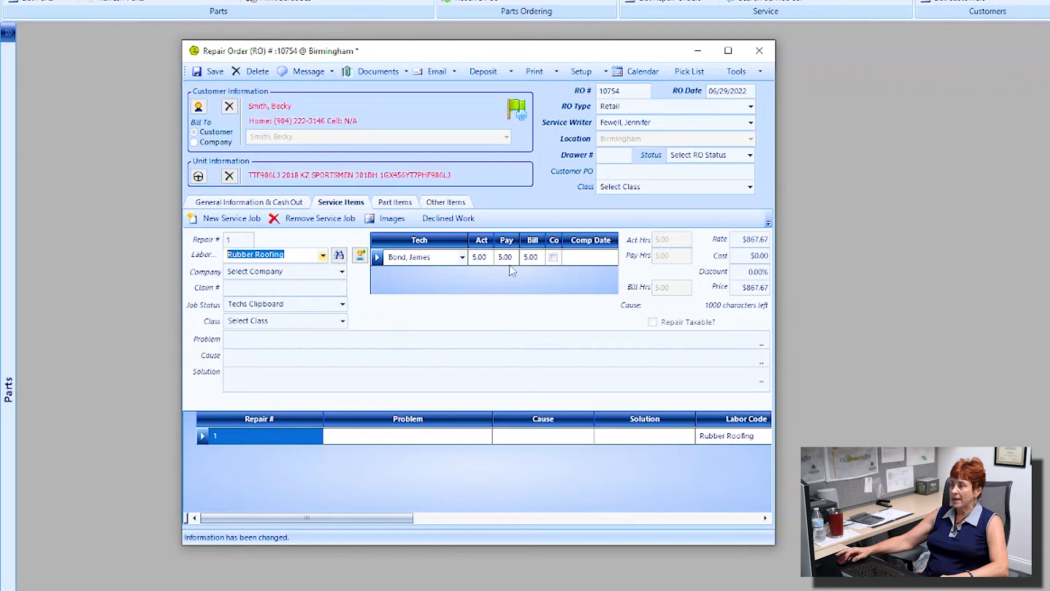
click(536, 261)
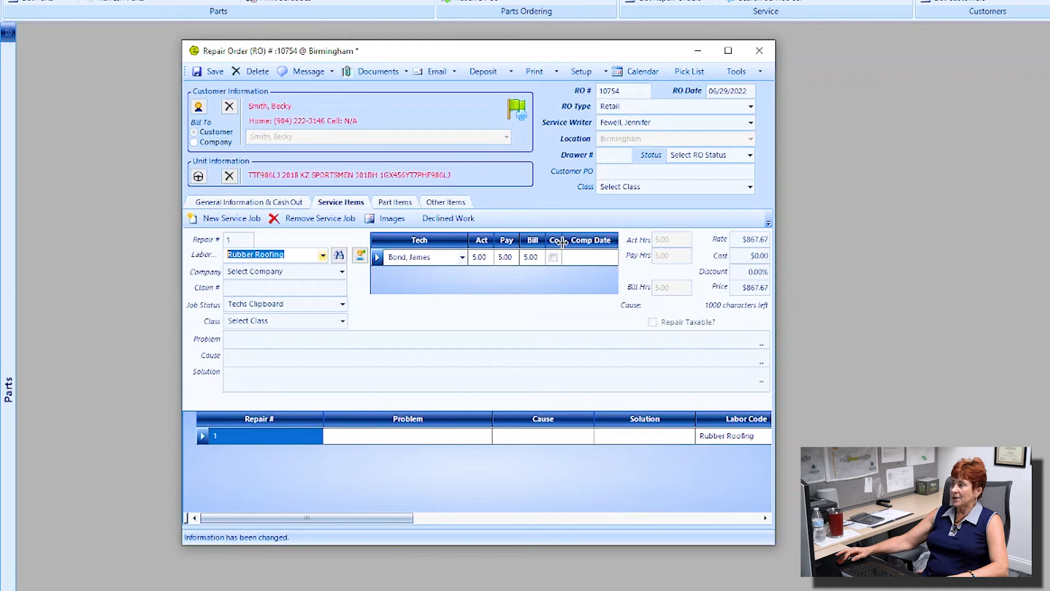
drag(567, 240, 580, 240)
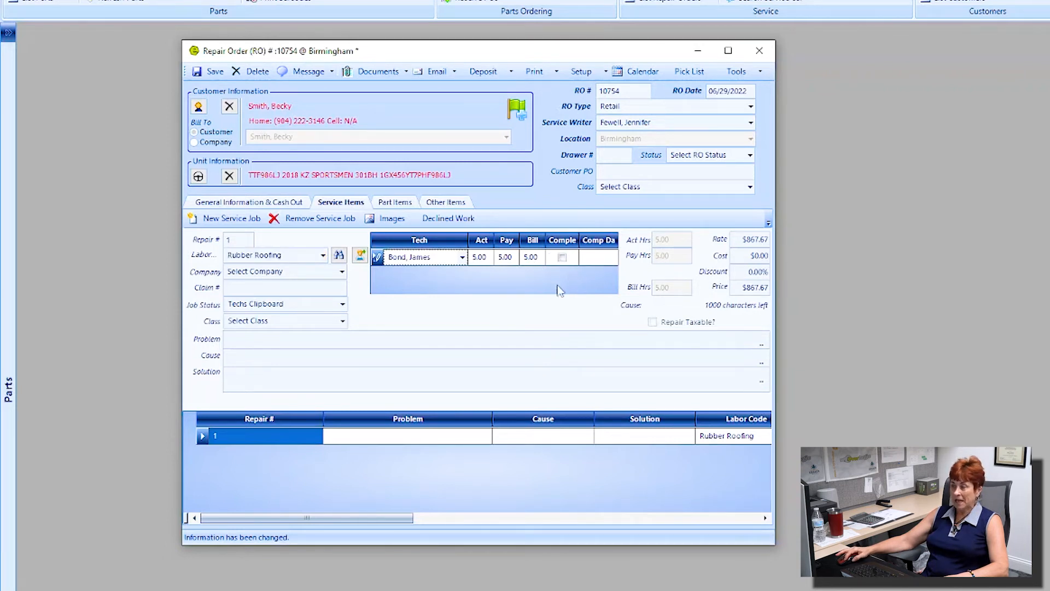
drag(579, 241, 584, 244)
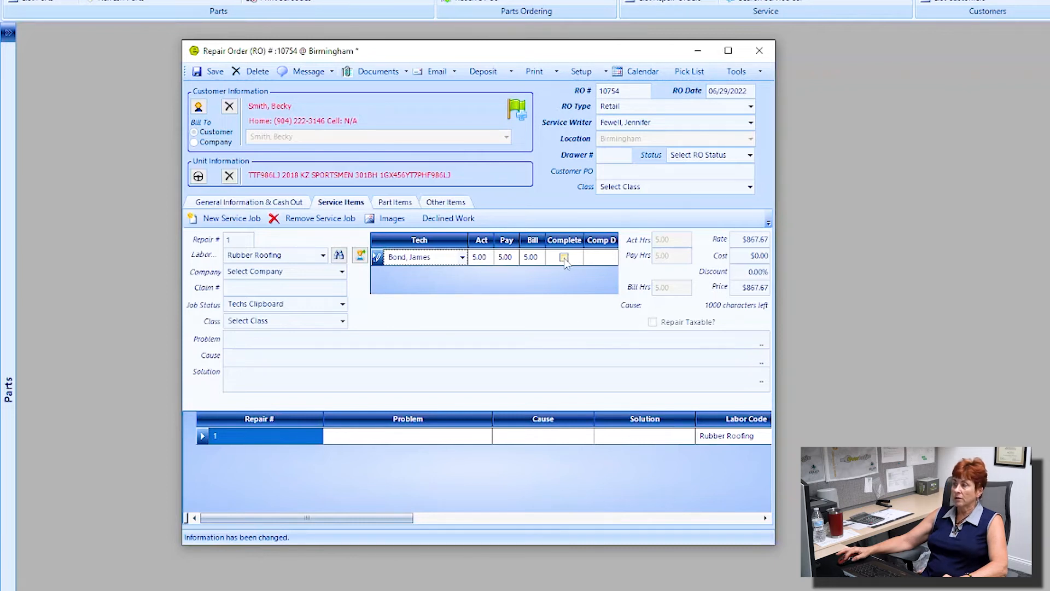
click(564, 258)
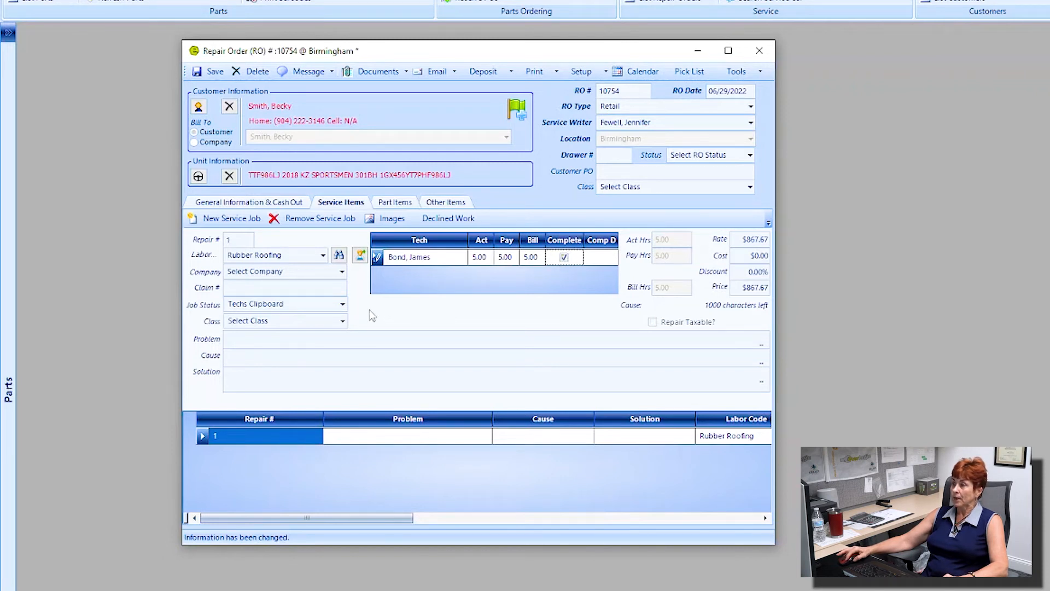
Step: Enter problem 'rook leaking', cause 'accident', solution 'replace with rubber roofing', then highlight rate and cost
click(245, 339)
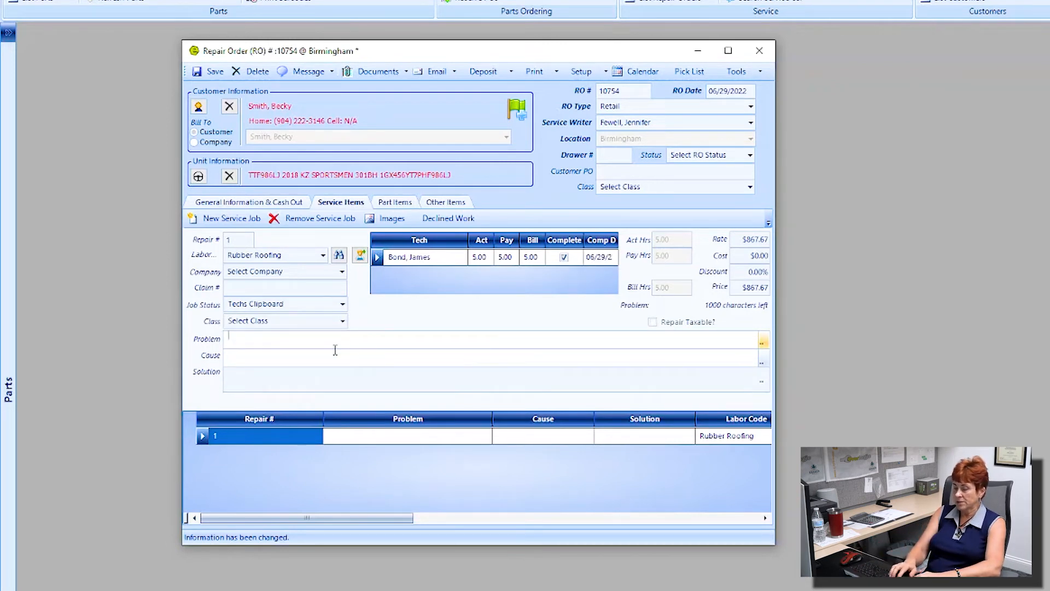
text(rook )
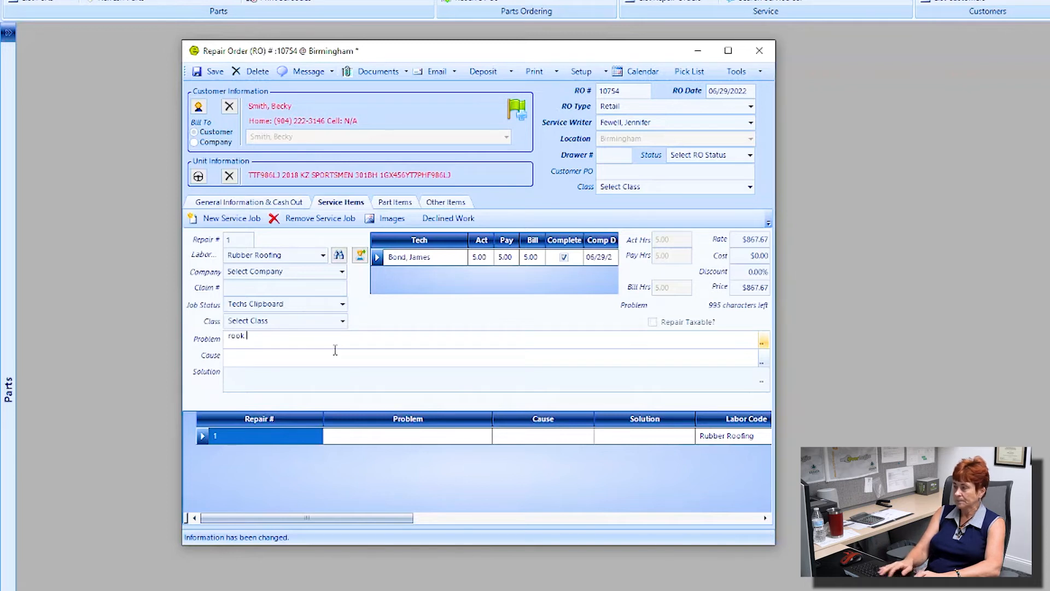
text(leaking)
key(Tab)
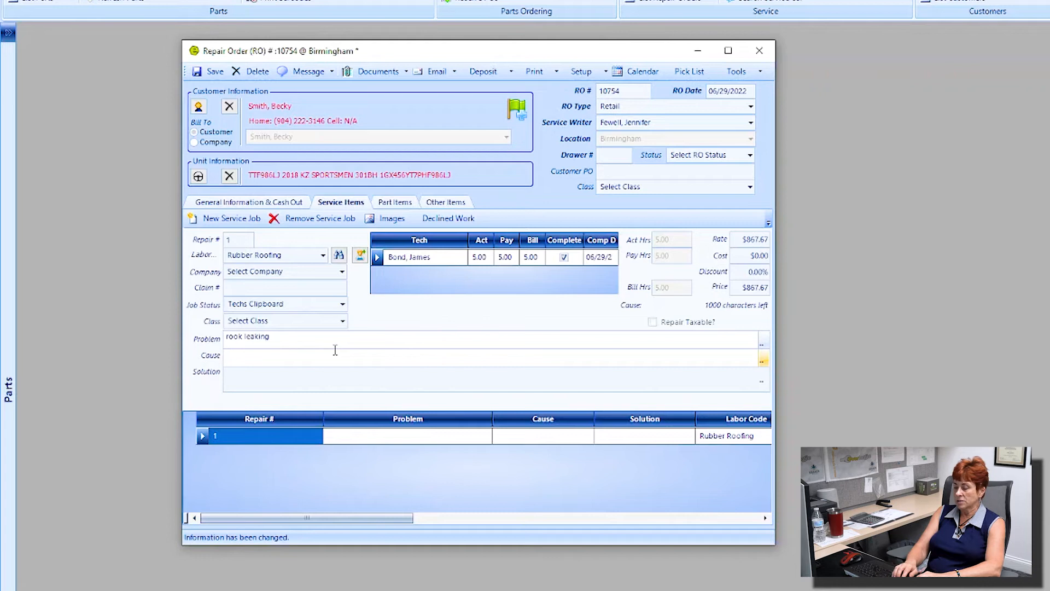
text(accident)
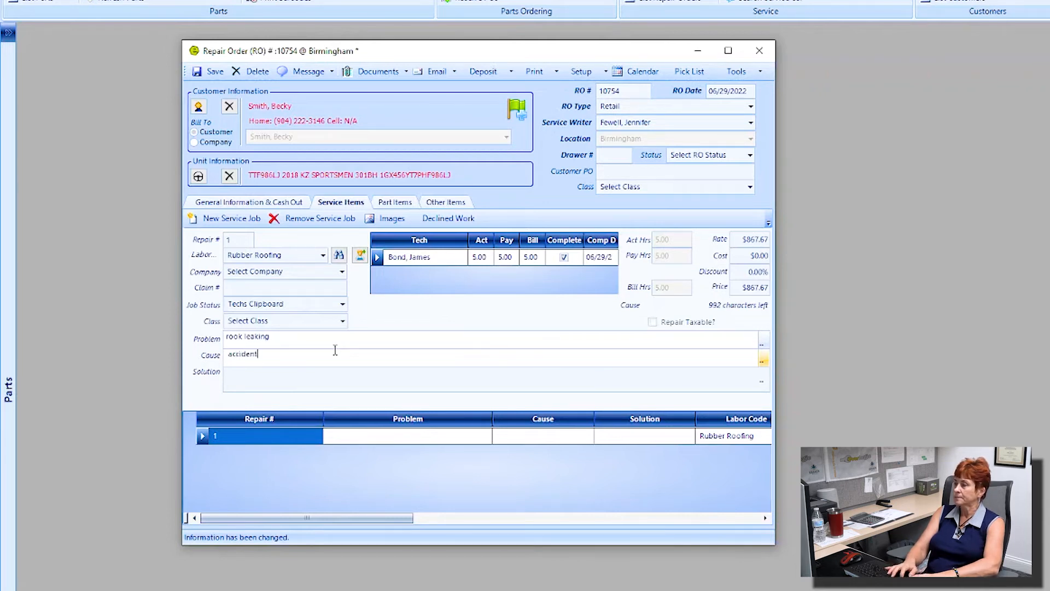
key(Tab)
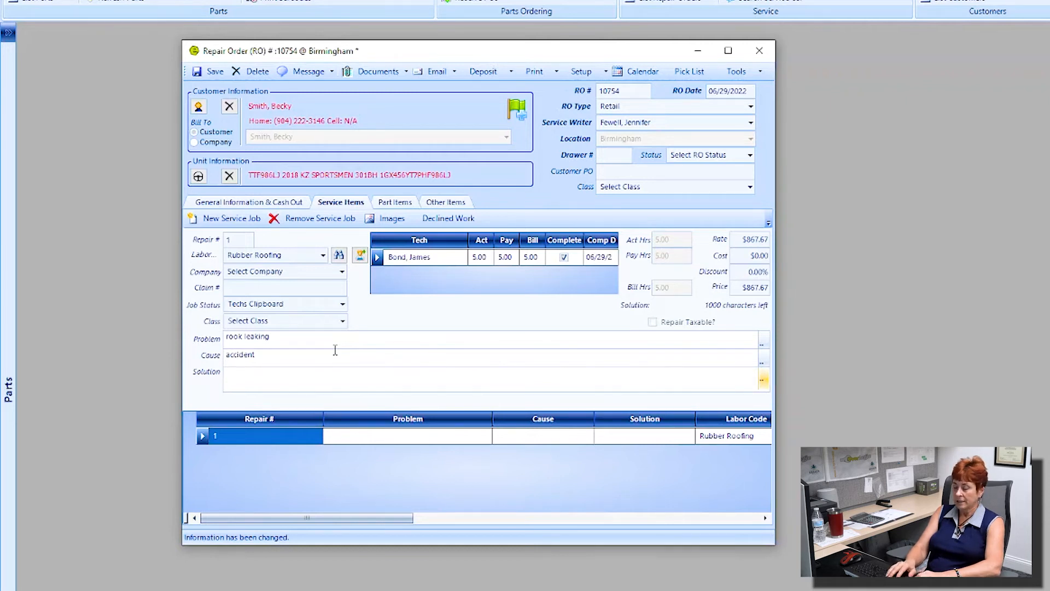
text(replac)
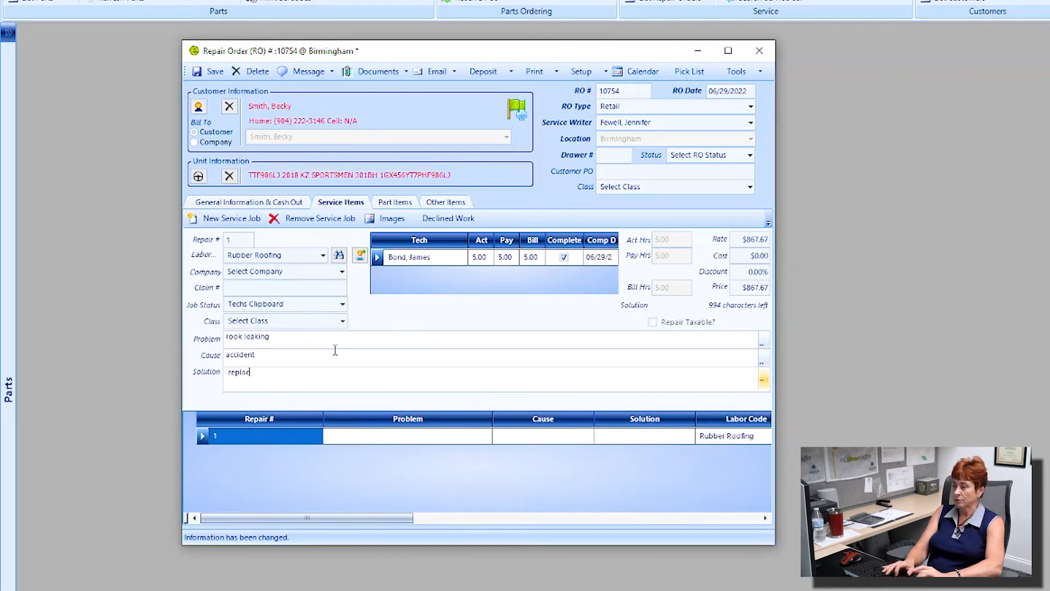
text(e with r)
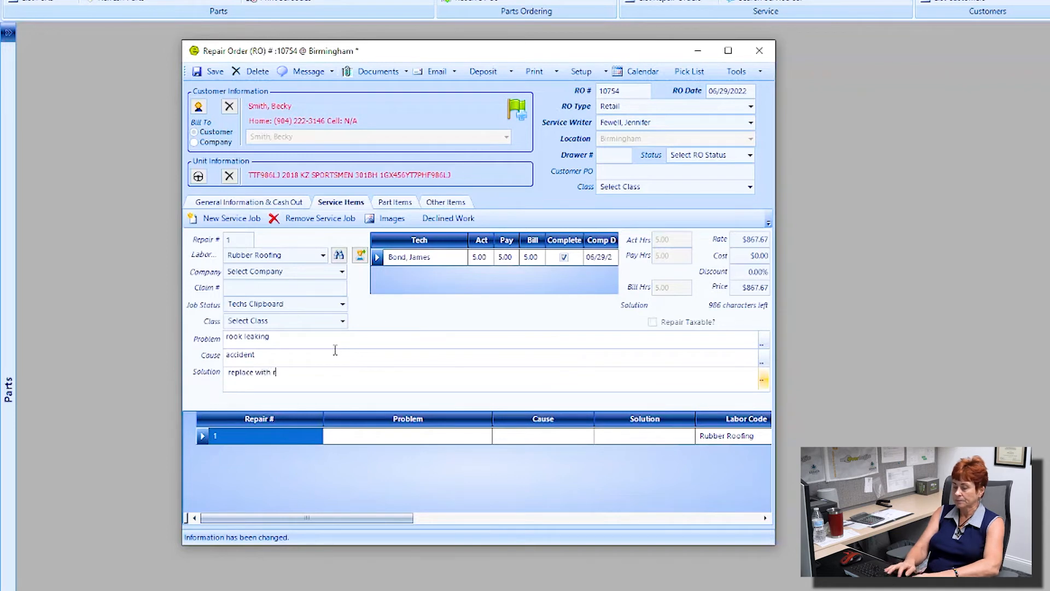
text(ubber roofing)
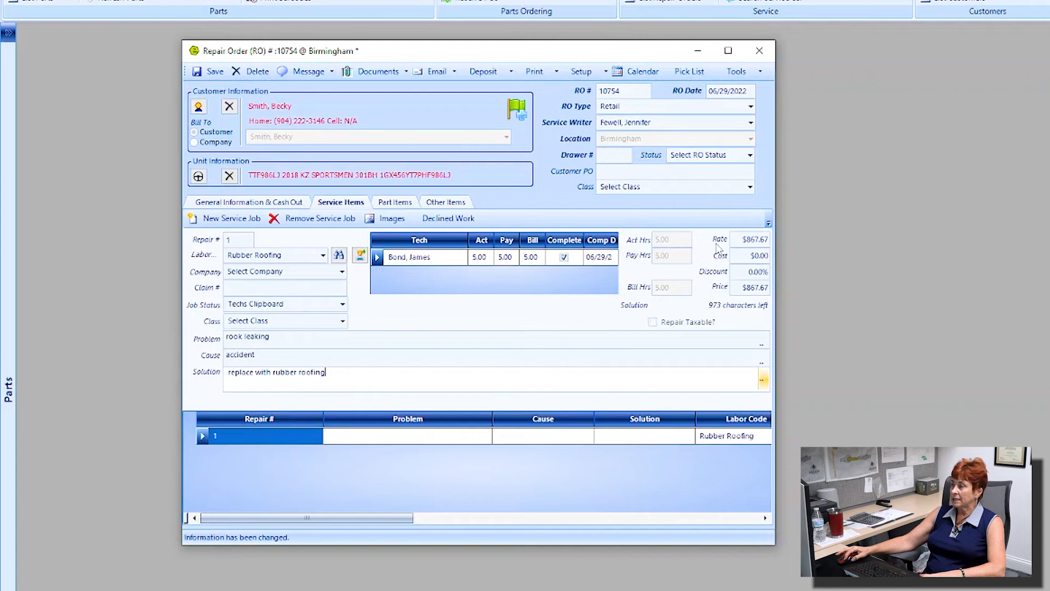
drag(742, 239, 777, 244)
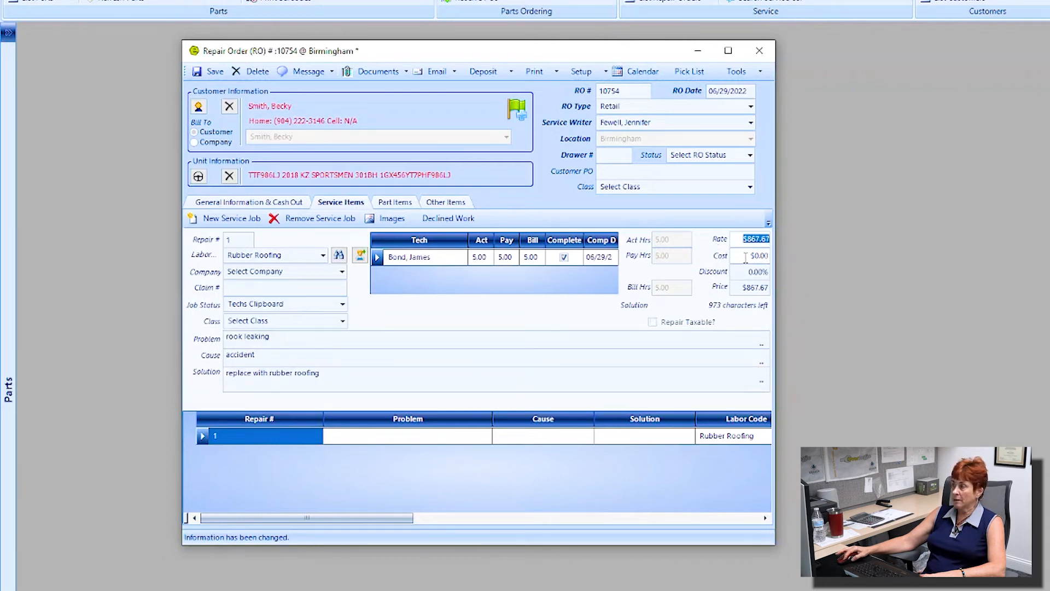
drag(745, 256, 777, 289)
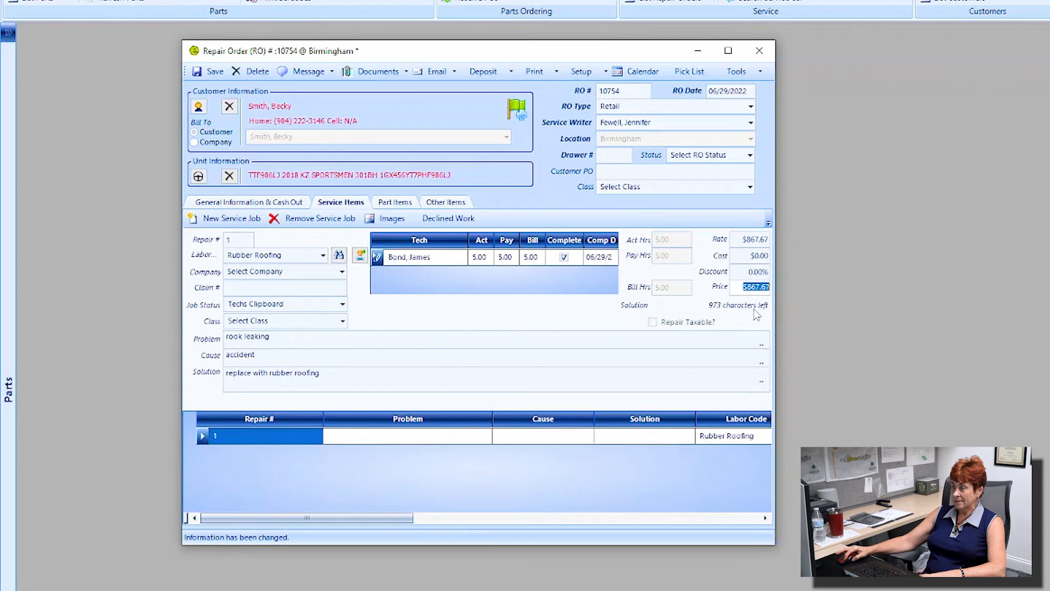
Step: Check cash-out totals, then list the roof coating and silicone sealant parts totalling $112.97
click(285, 204)
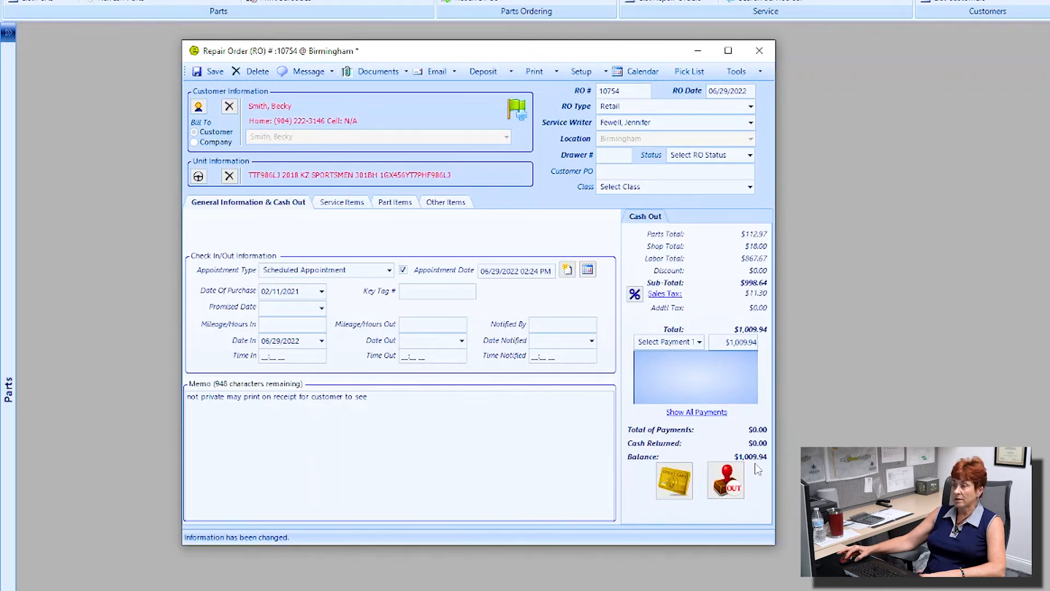
click(348, 206)
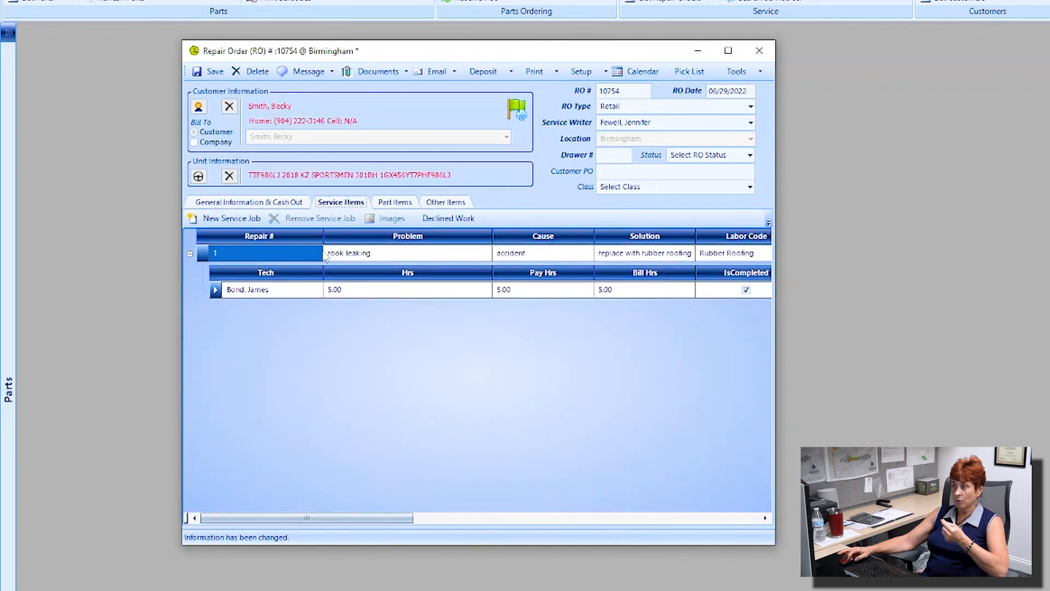
click(396, 204)
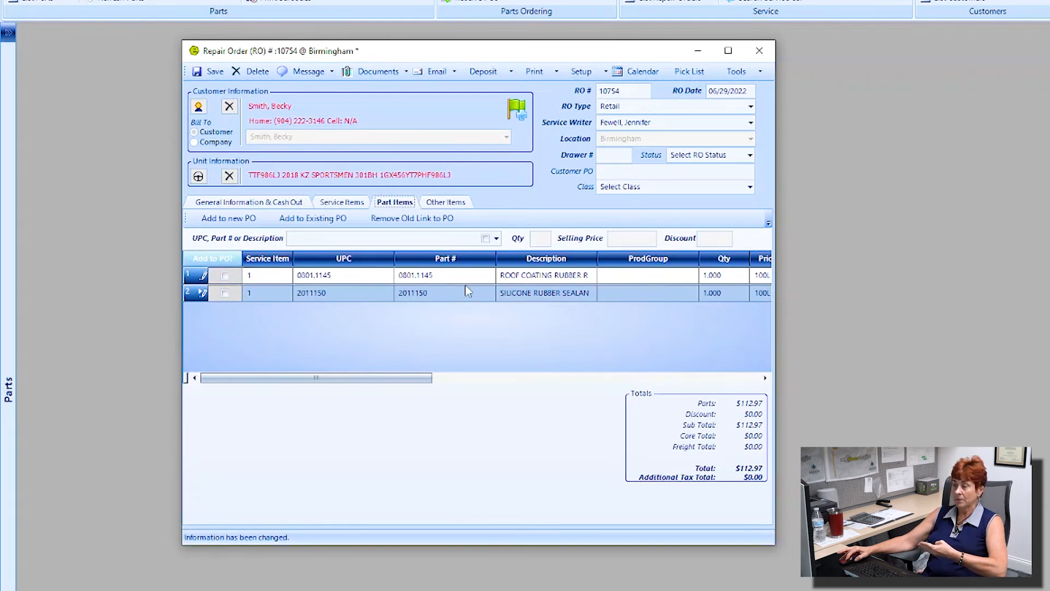
Step: Display the Other Items tab with Shop Supplies $3.00 and Environmental Fee $15.00
click(454, 203)
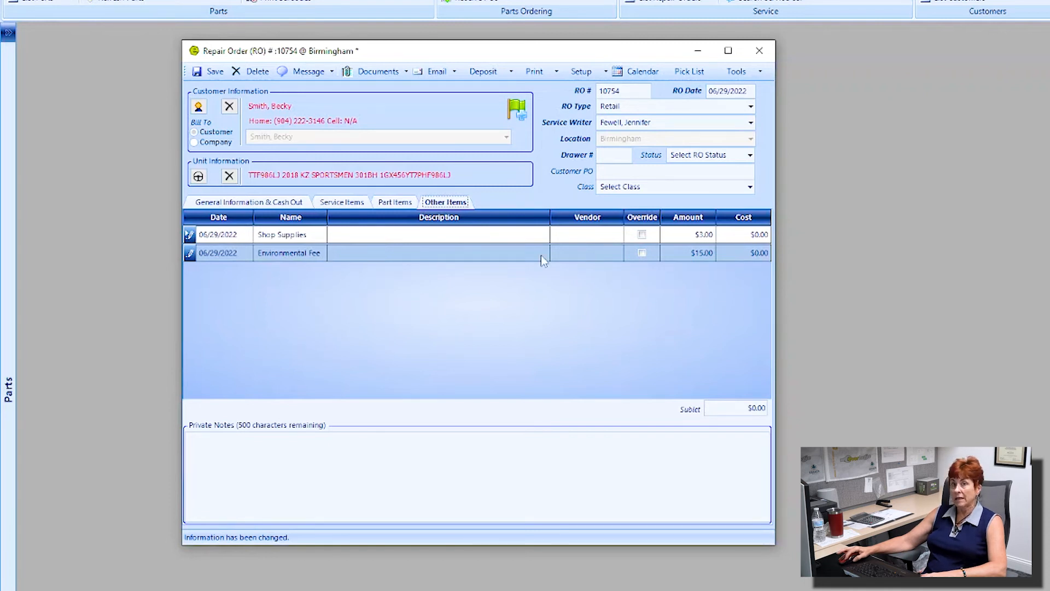
Step: Override the Environmental Fee and change its amount from $15.00 to 0
click(642, 253)
key(Tab)
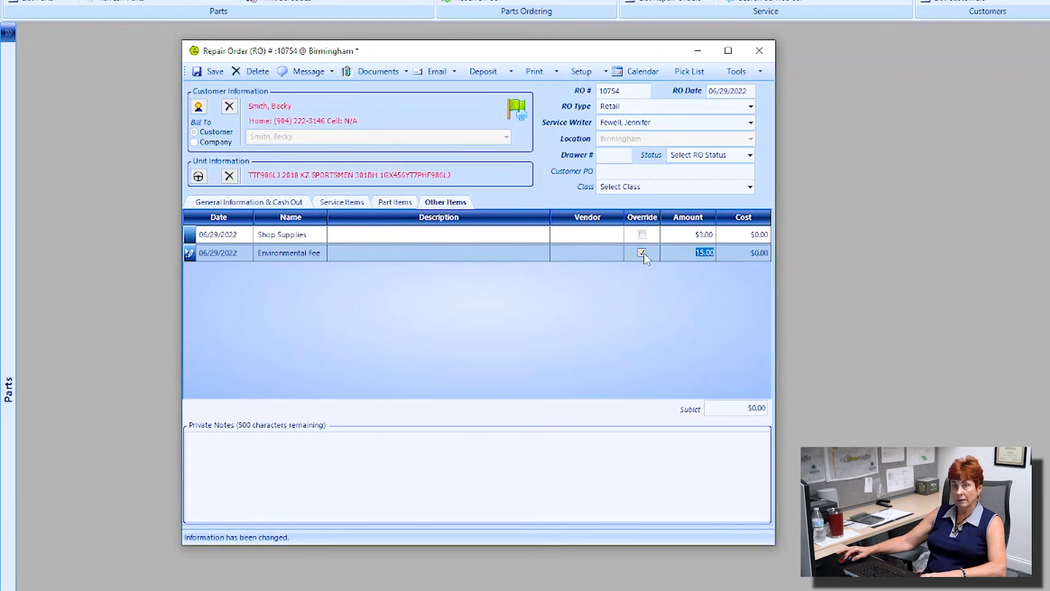
text(0)
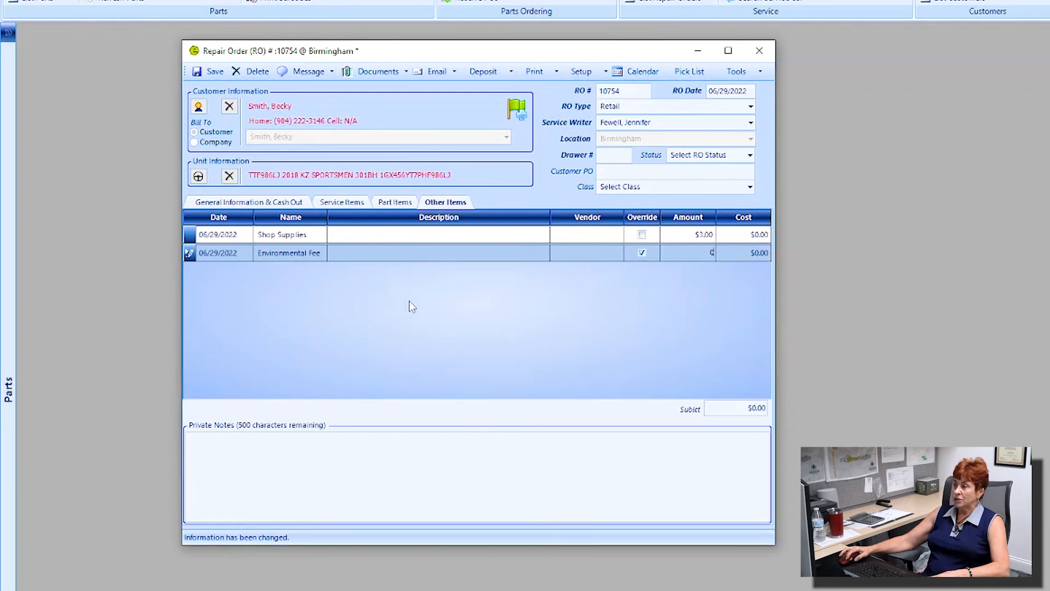
Step: Add a Sublet charge line described 'mobile detail cn the unit'
right_click(392, 281)
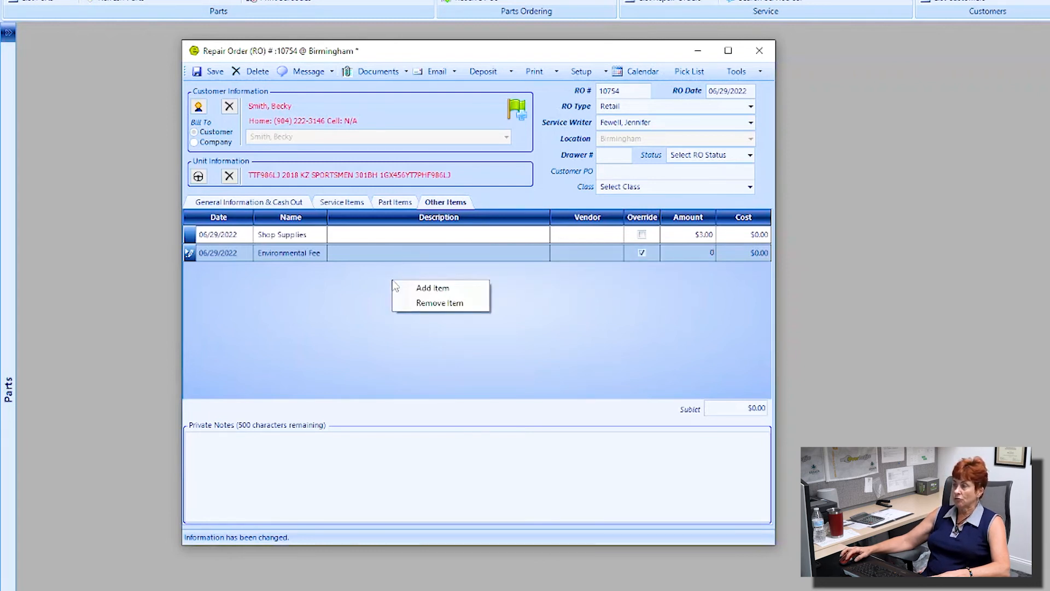
click(432, 289)
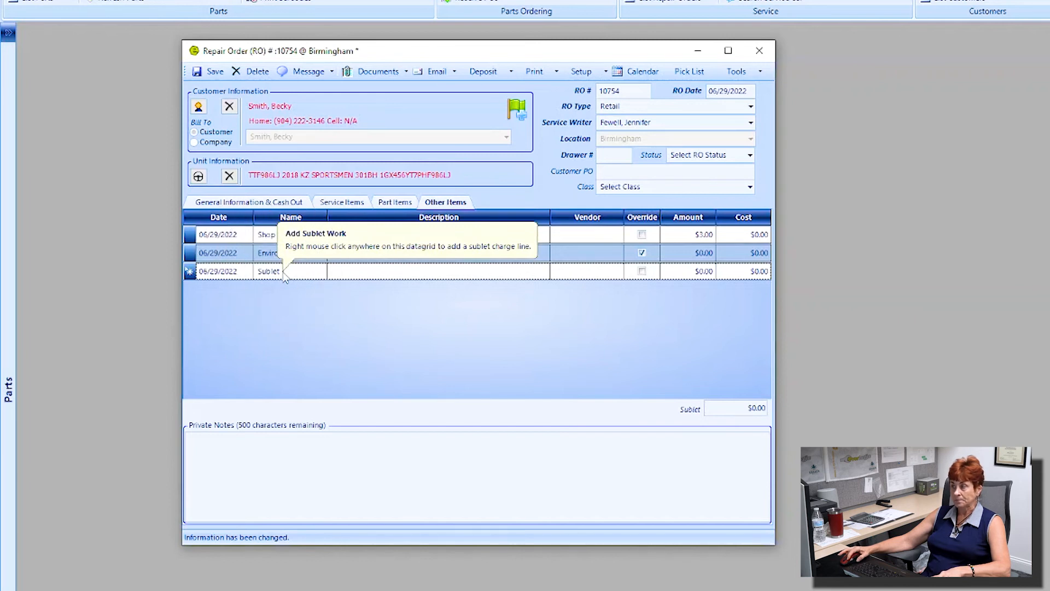
click(369, 275)
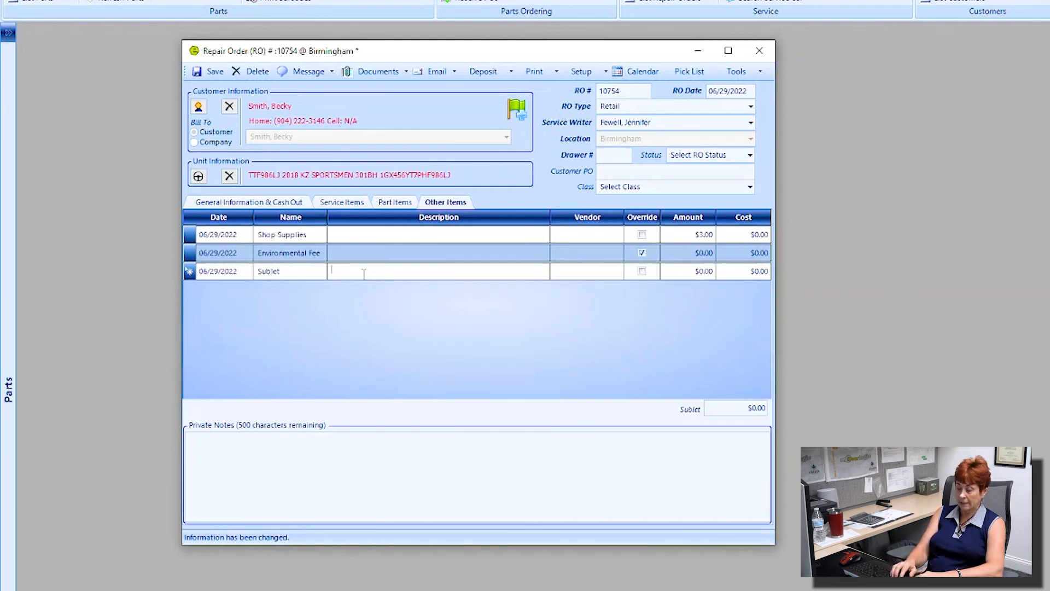
text(mobile)
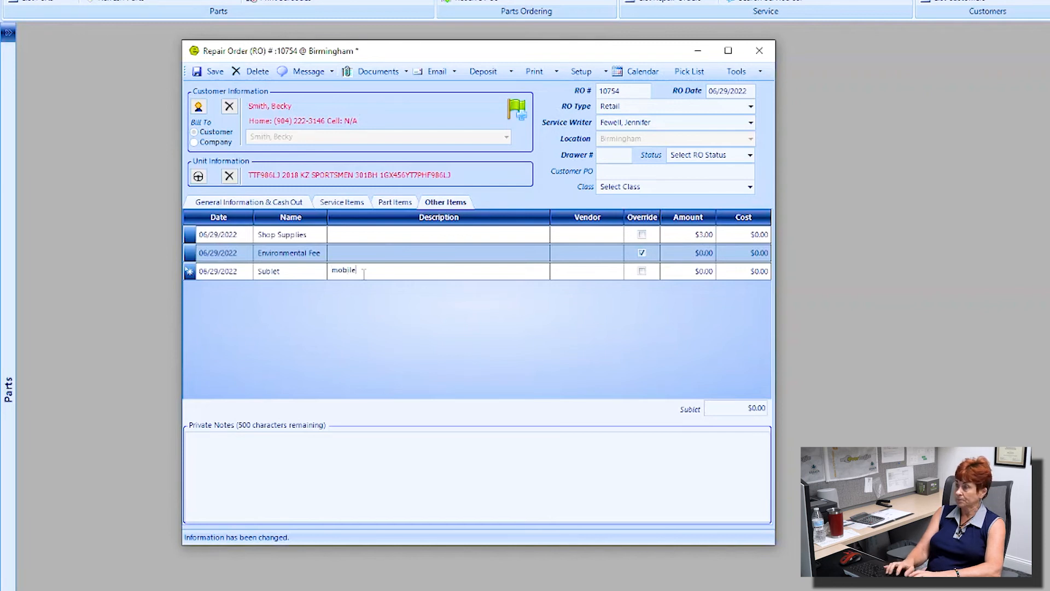
text( detail)
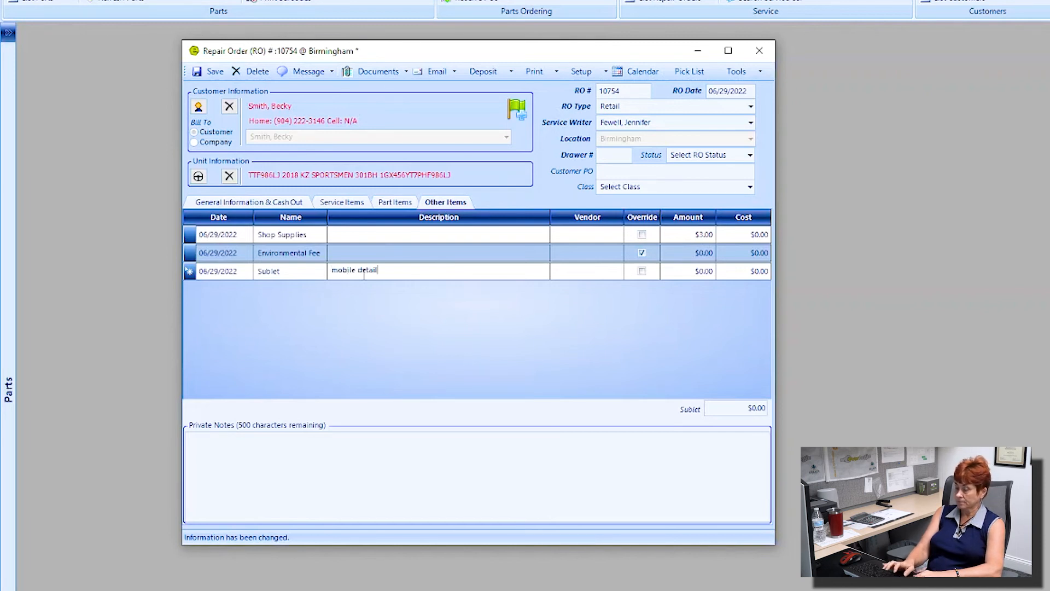
text( c)
text(n the unit)
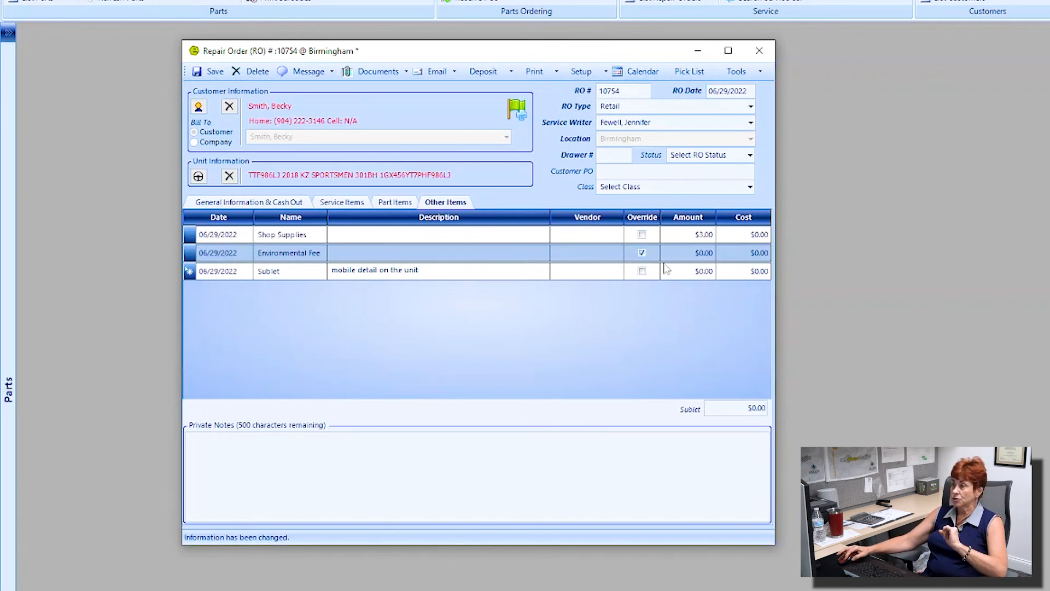
Step: Choose Detail Specialists as the sublet's vendor and select its Amount cell
click(616, 272)
click(618, 272)
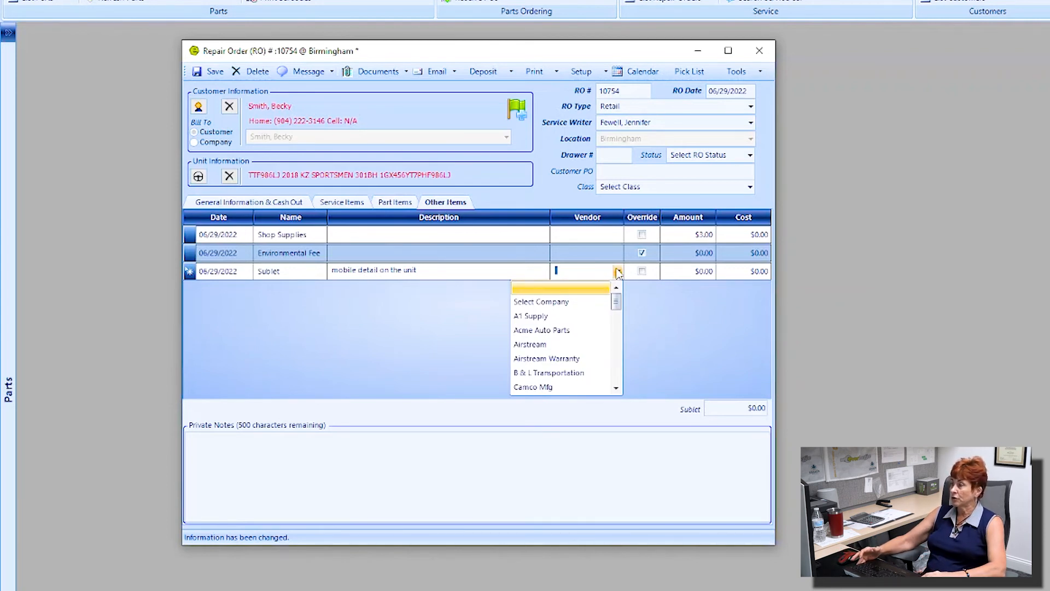
scroll(584, 348, down, 1)
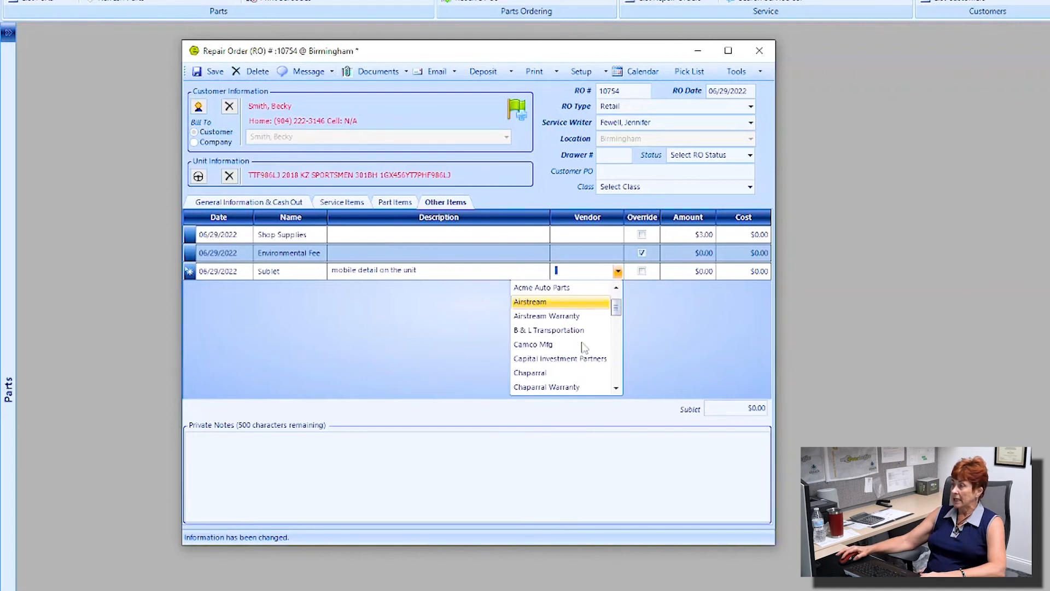
scroll(584, 347, down, 2)
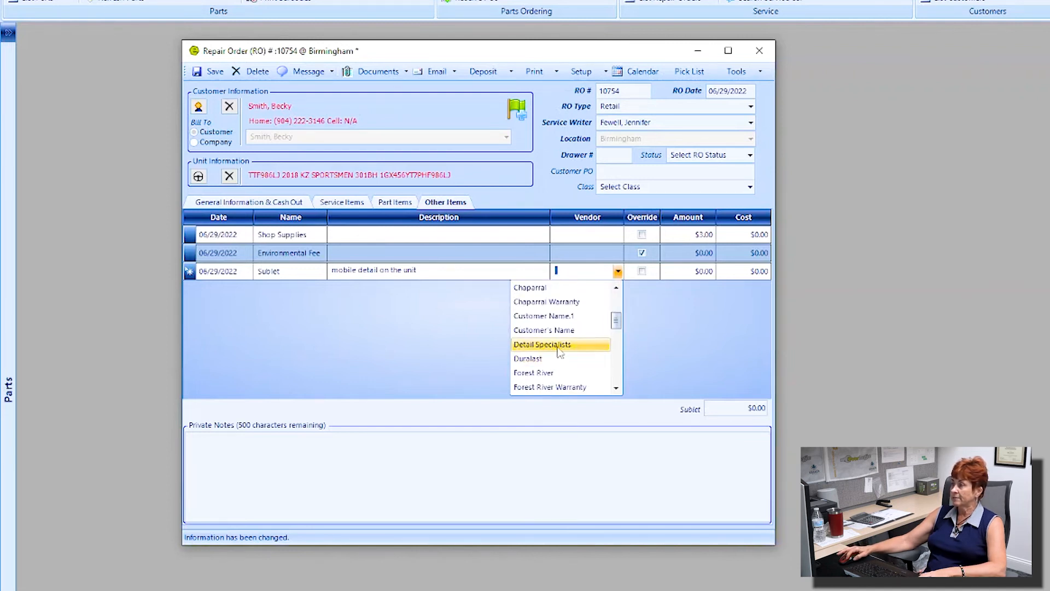
click(559, 345)
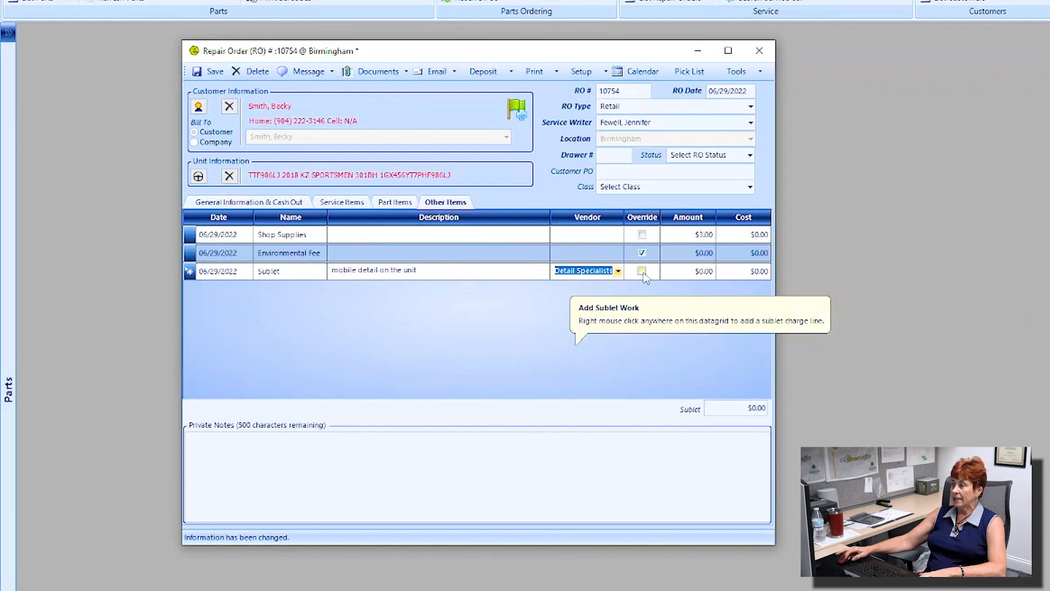
click(694, 274)
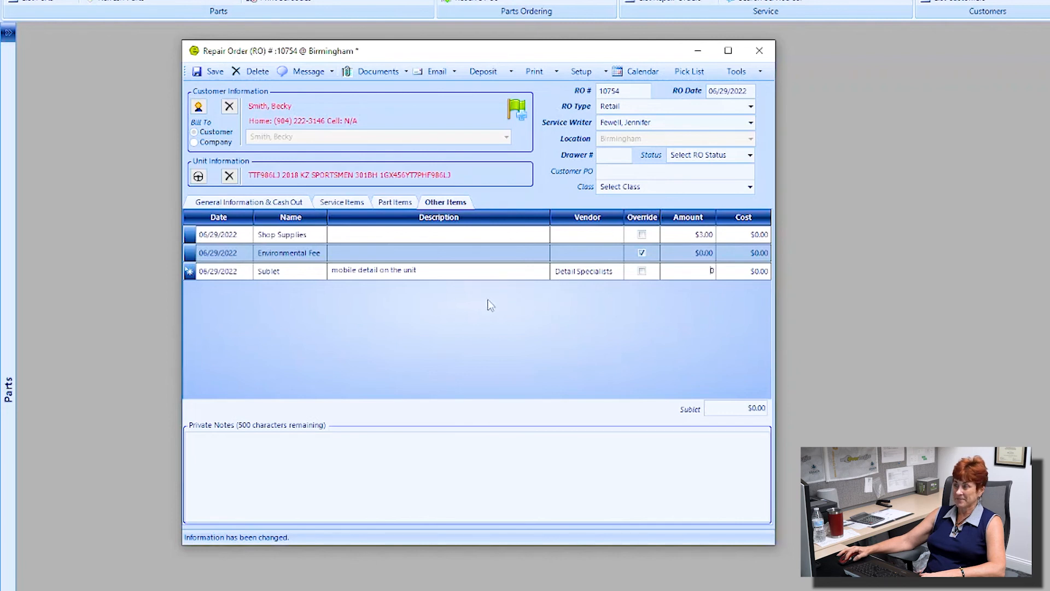
Step: Add the private note 'private note', save order 10754, and show its $994.94 cash-out total
click(230, 444)
text(priva)
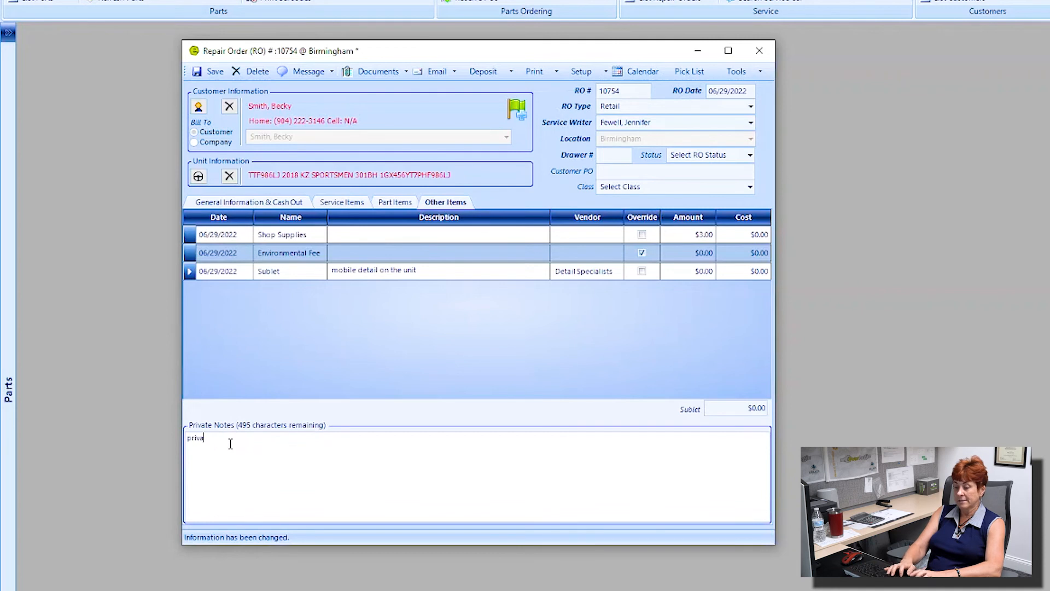
text(te note)
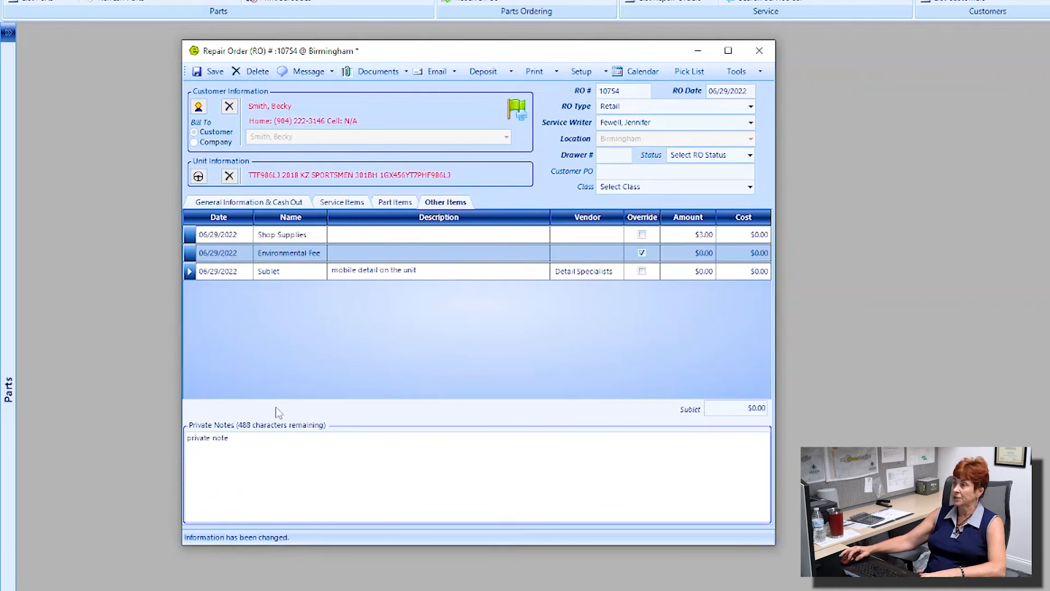
click(211, 71)
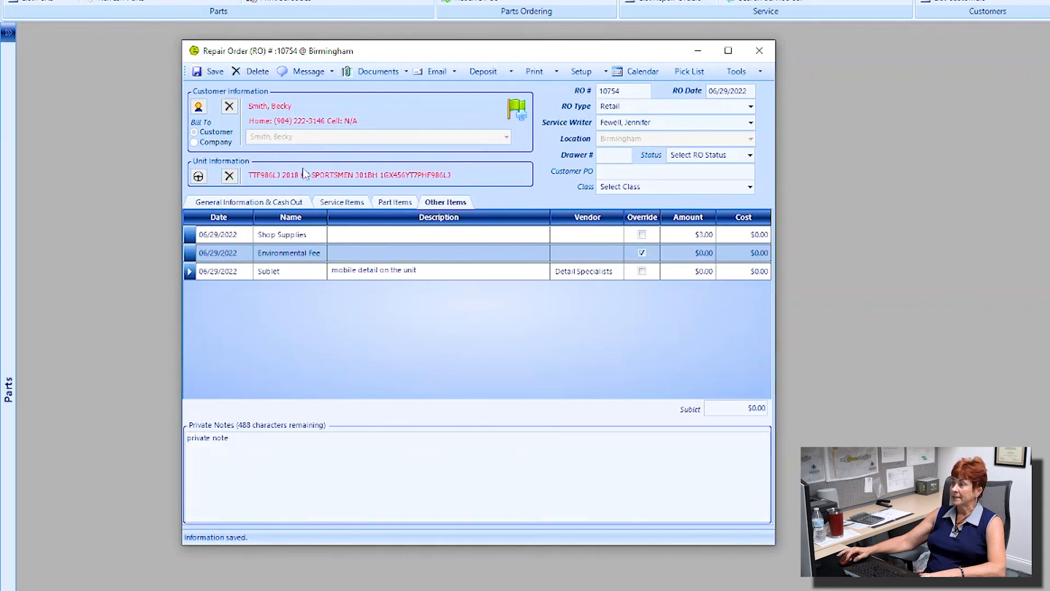
click(239, 202)
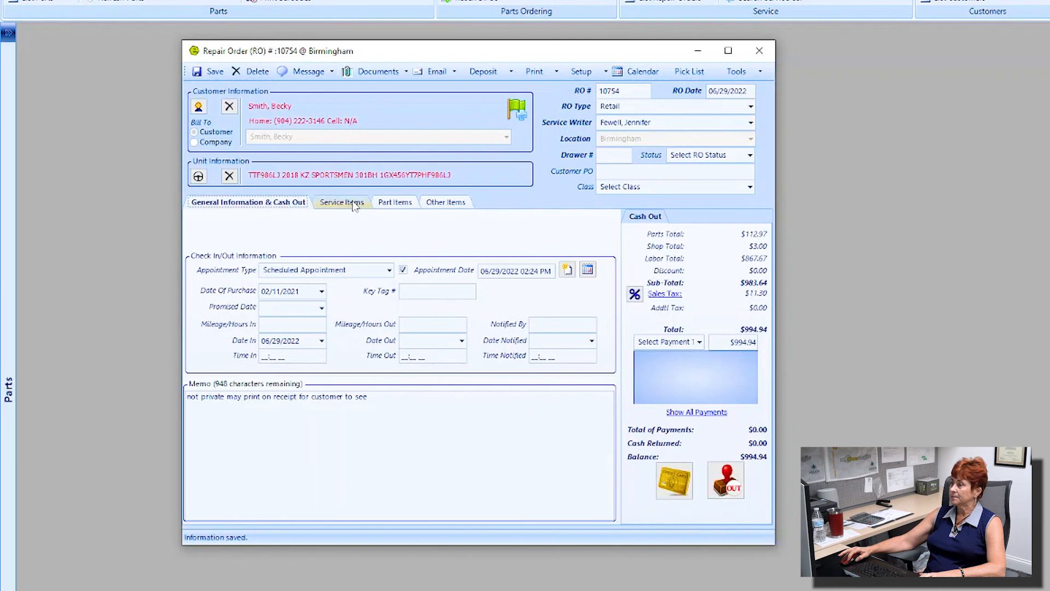
Step: Save again and record a $994.94 Check payment, leaving a $0.00 balance
click(211, 73)
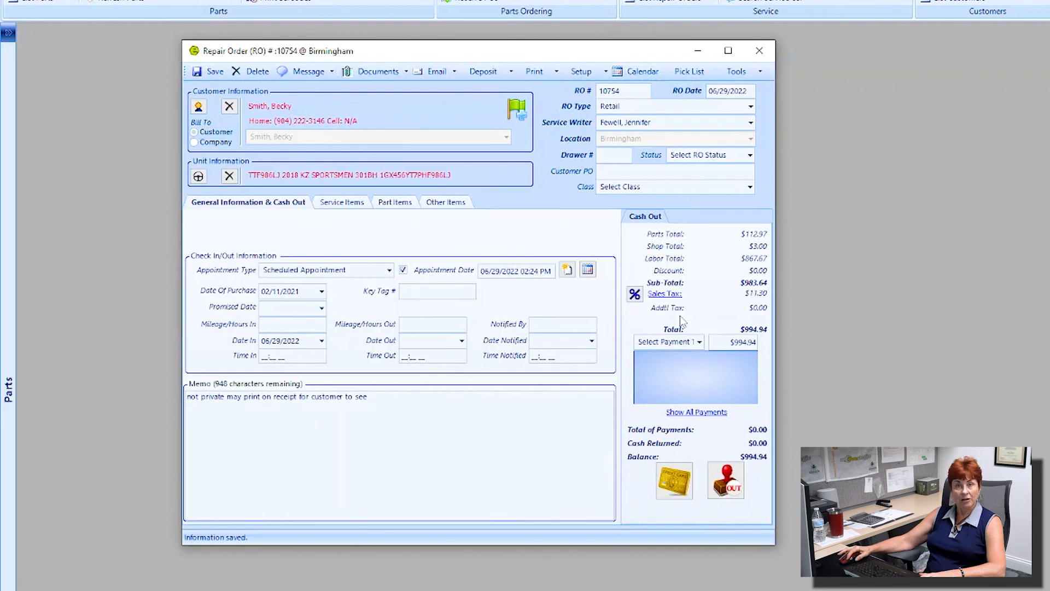
click(700, 343)
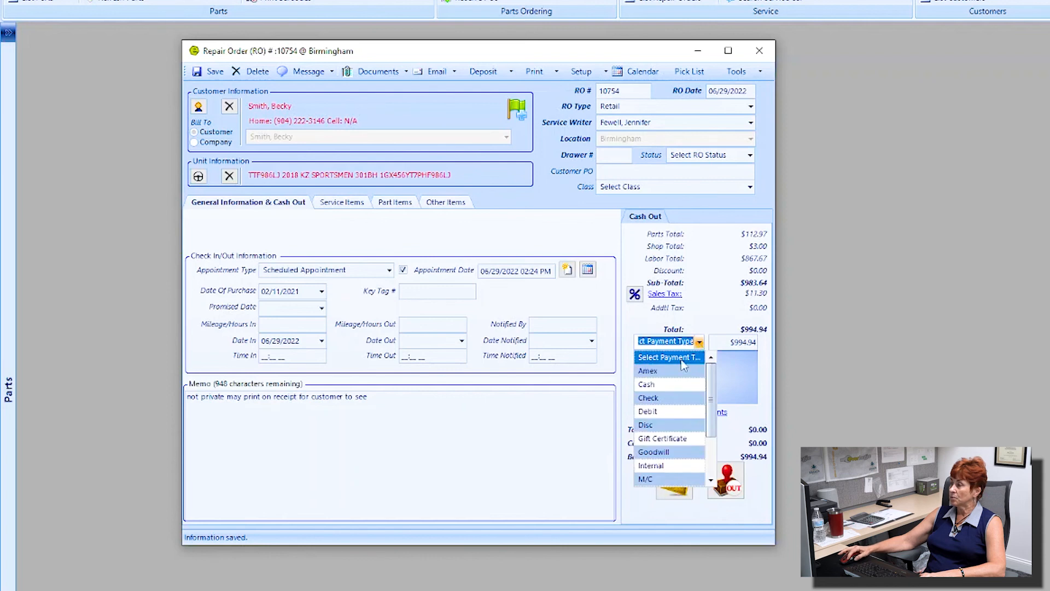
click(663, 397)
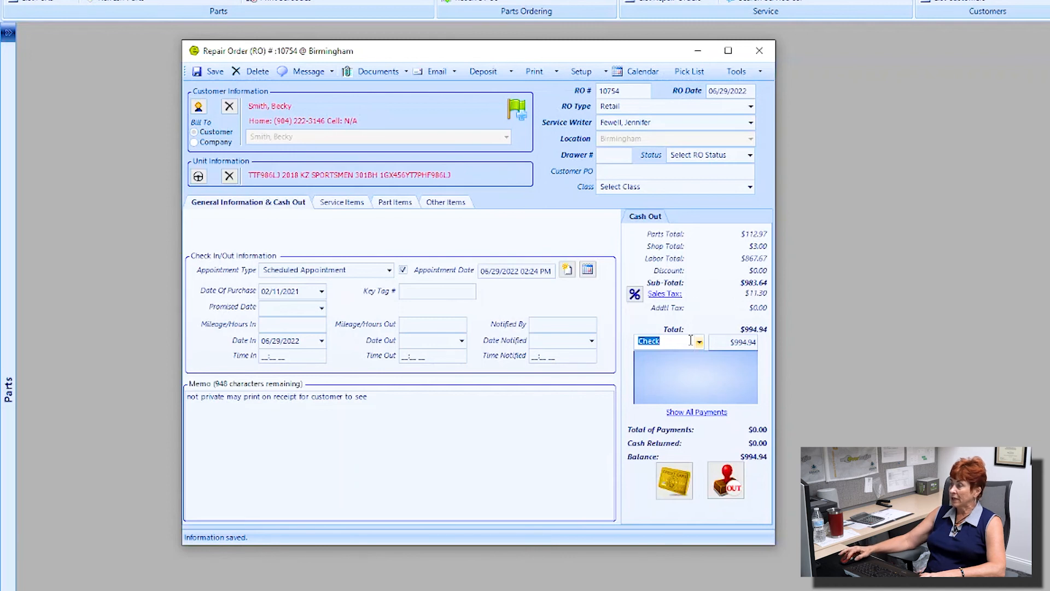
drag(731, 341, 756, 342)
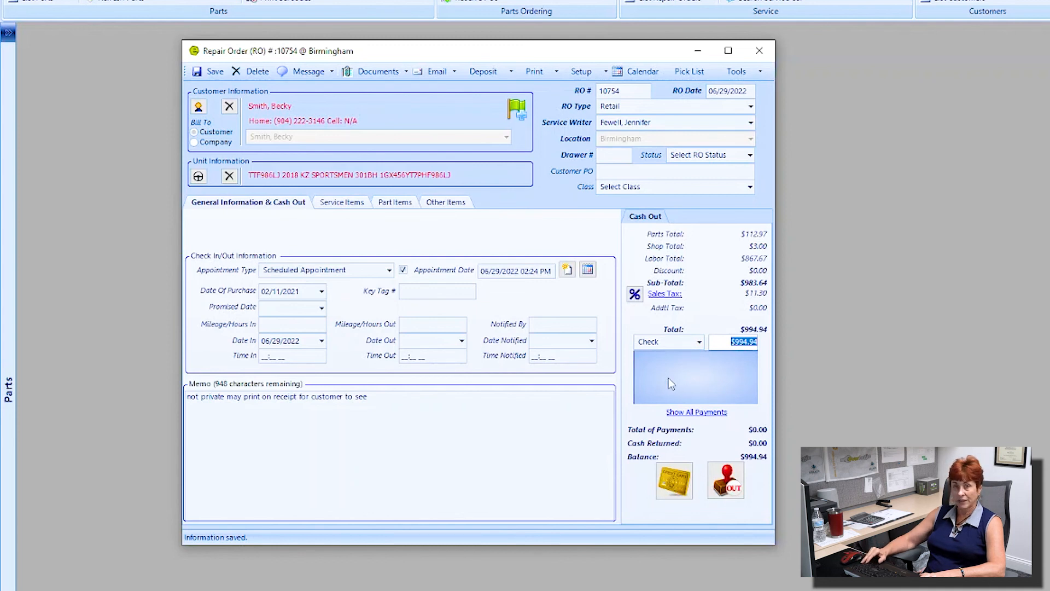
key(Return)
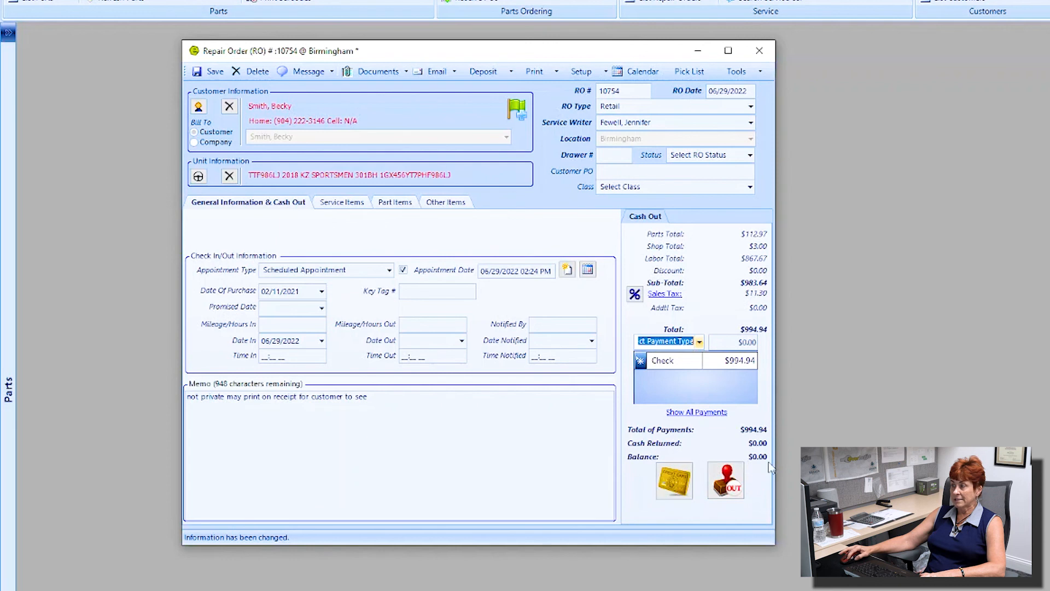
key(ctrl)
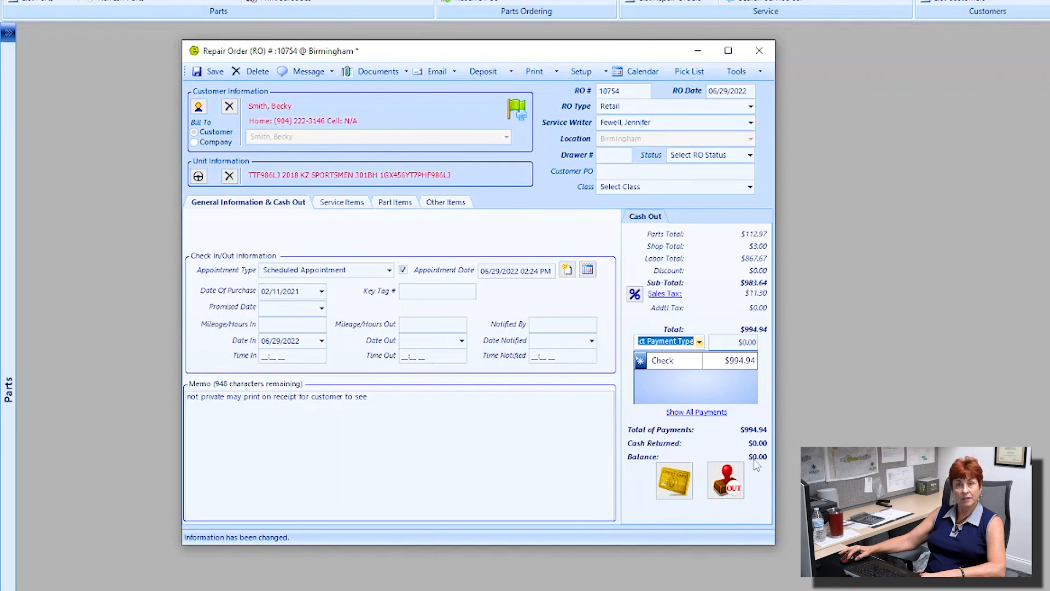
Step: Cash out and close repair order 10754, then maximize its customer-copy invoice preview
click(727, 479)
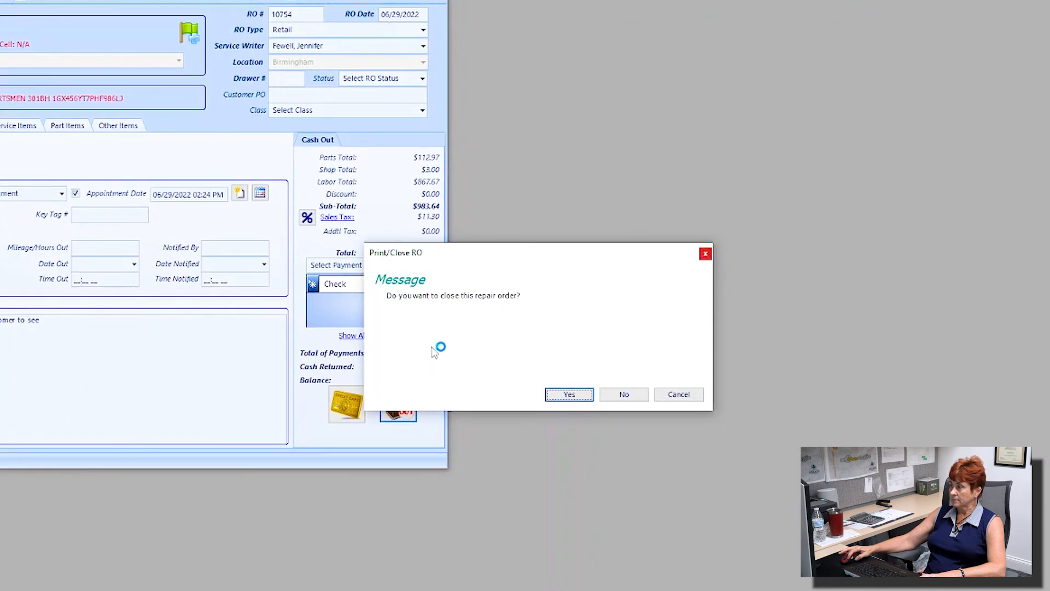
click(568, 395)
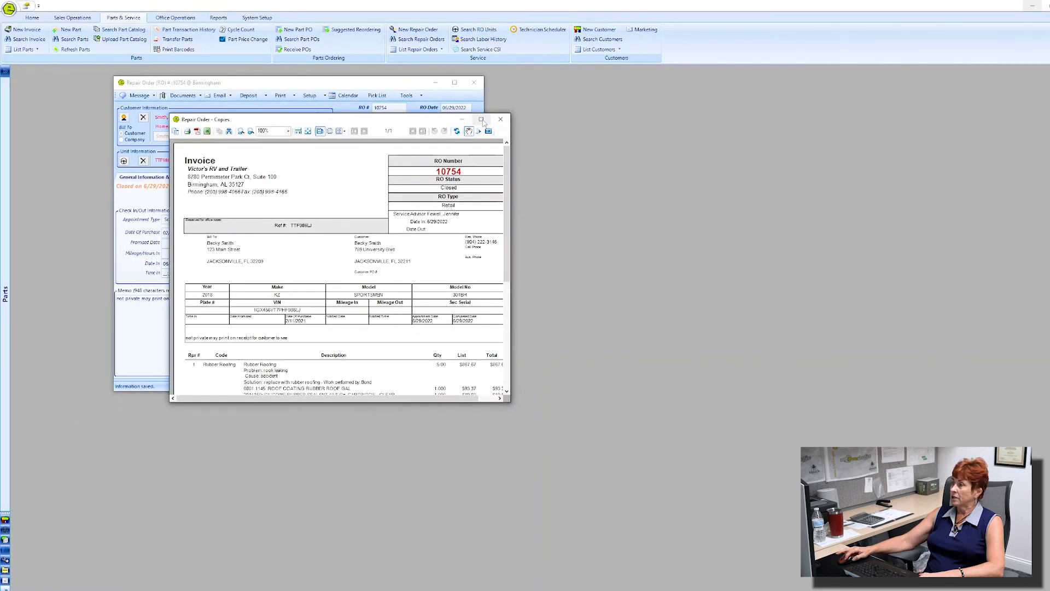
click(482, 121)
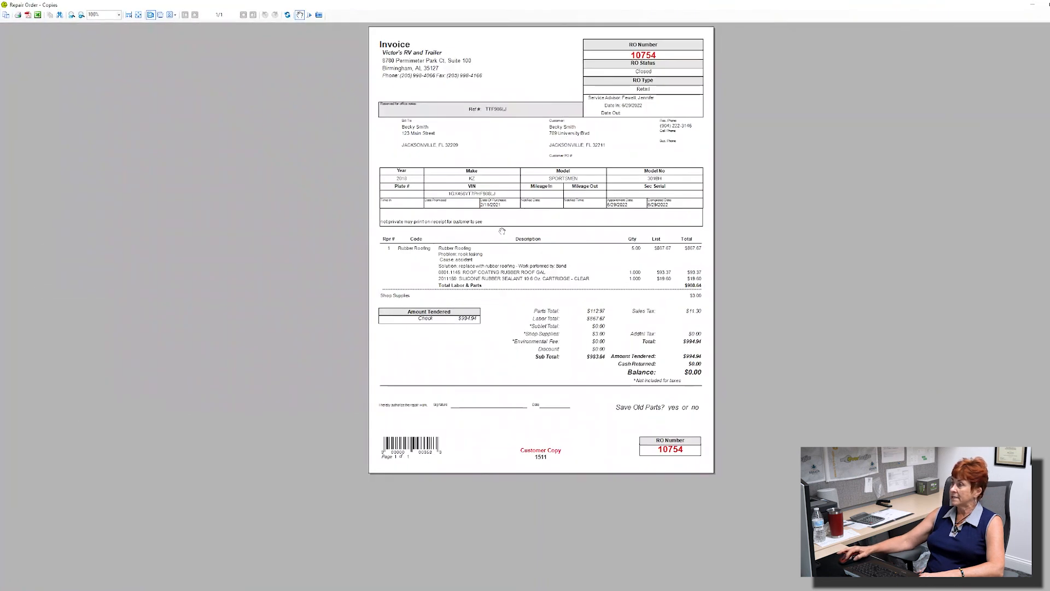
Step: Zoom in on the RO 10754 customer copy to review its lines, then close it for the Accounting Copy
scroll(502, 233, up, 1)
scroll(502, 233, up, 1)
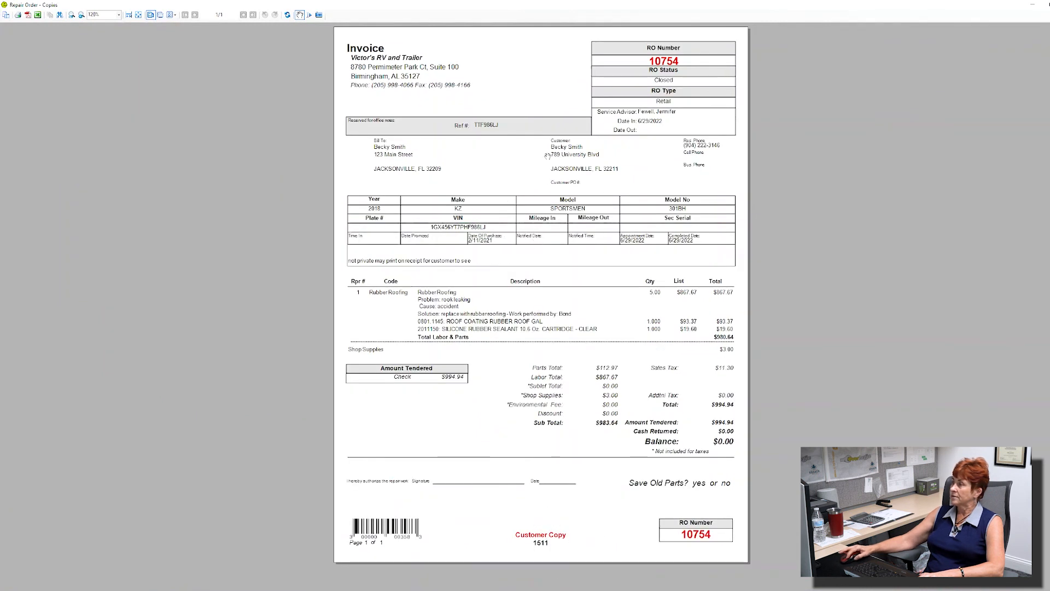
key(ctrl)
key(ctrl)
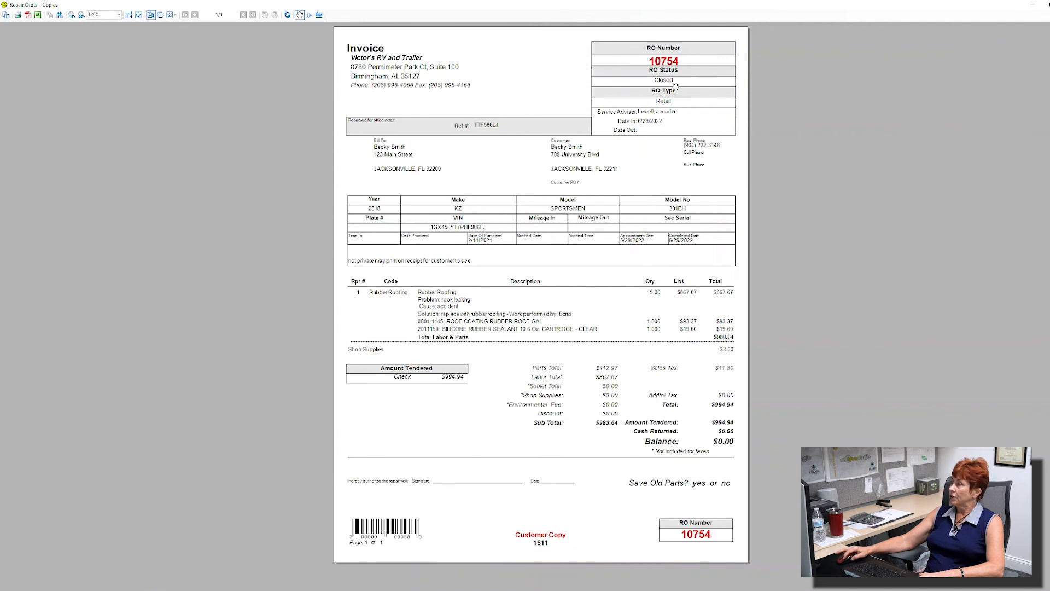
key(ctrl)
key(ctrl)
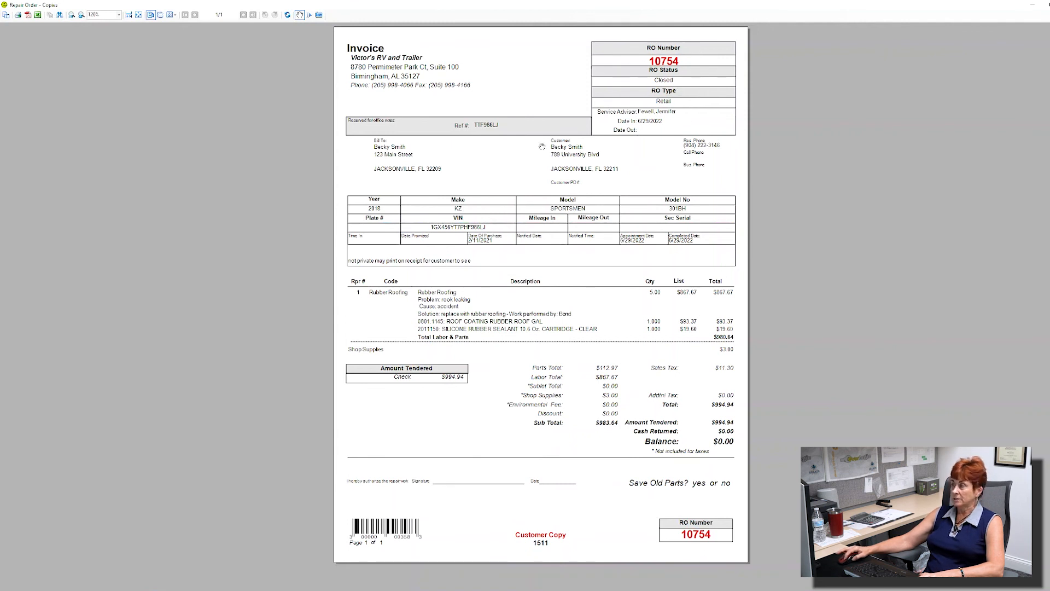
key(ctrl)
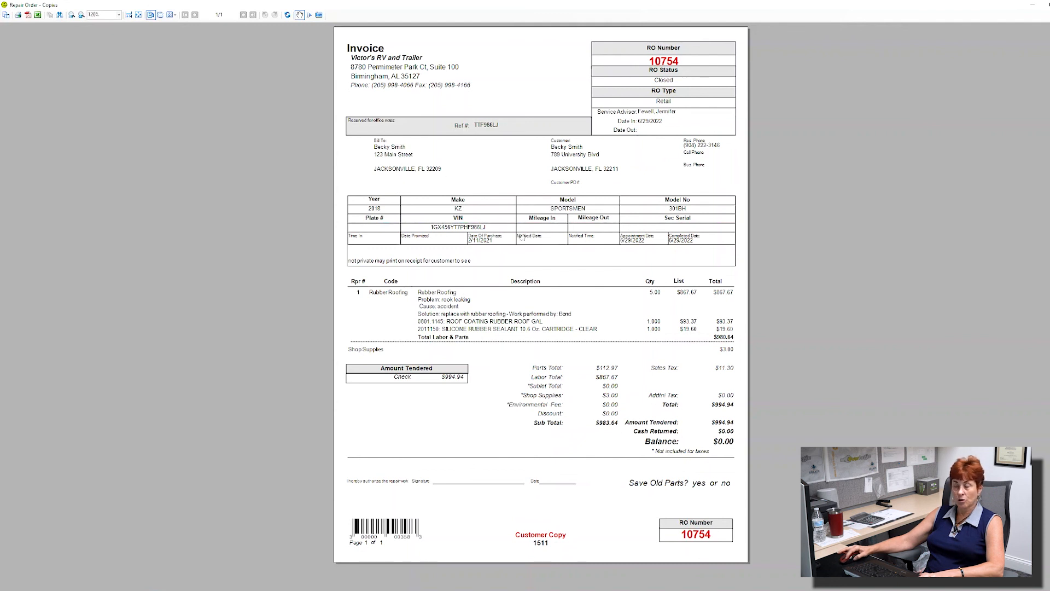
key(ctrl)
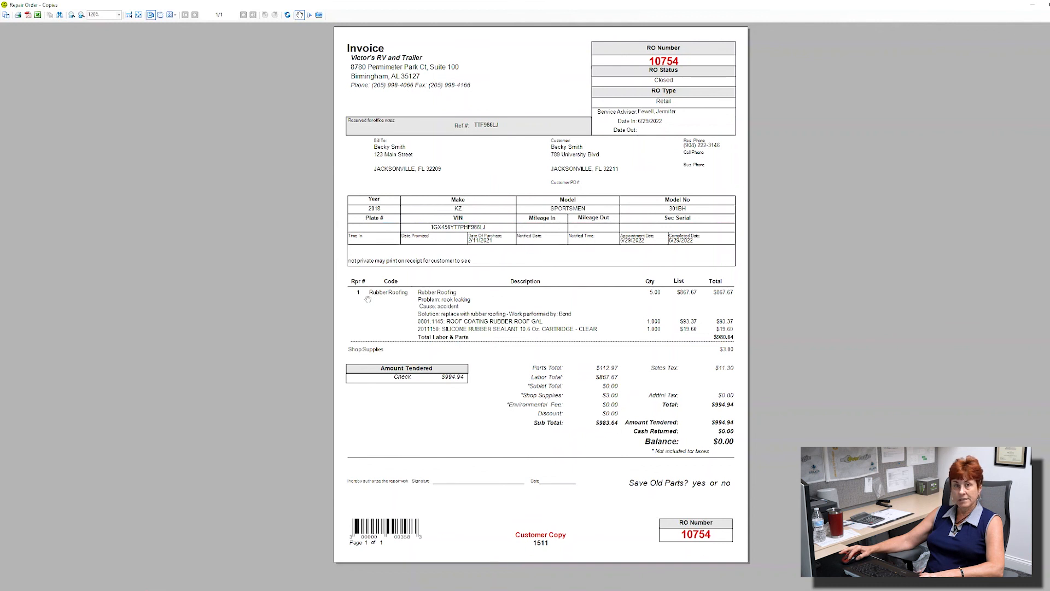
key(ctrl)
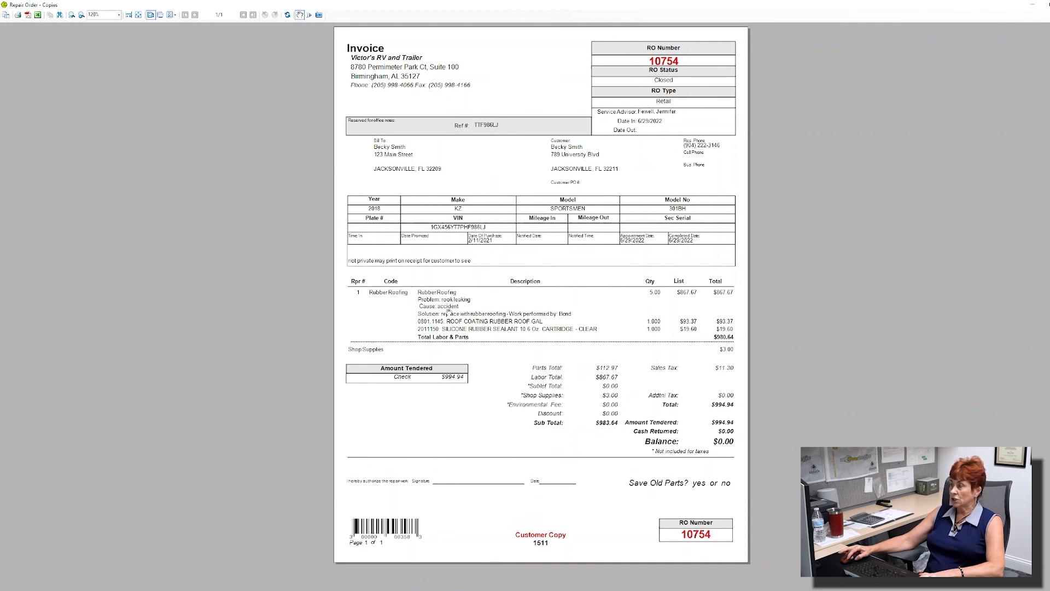
key(ctrl)
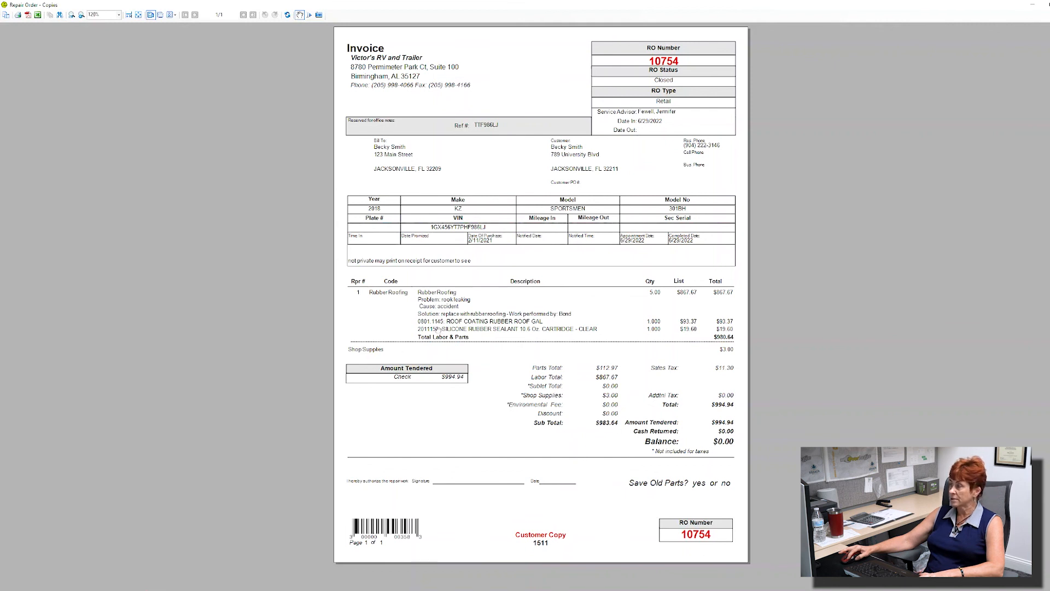
key(ctrl)
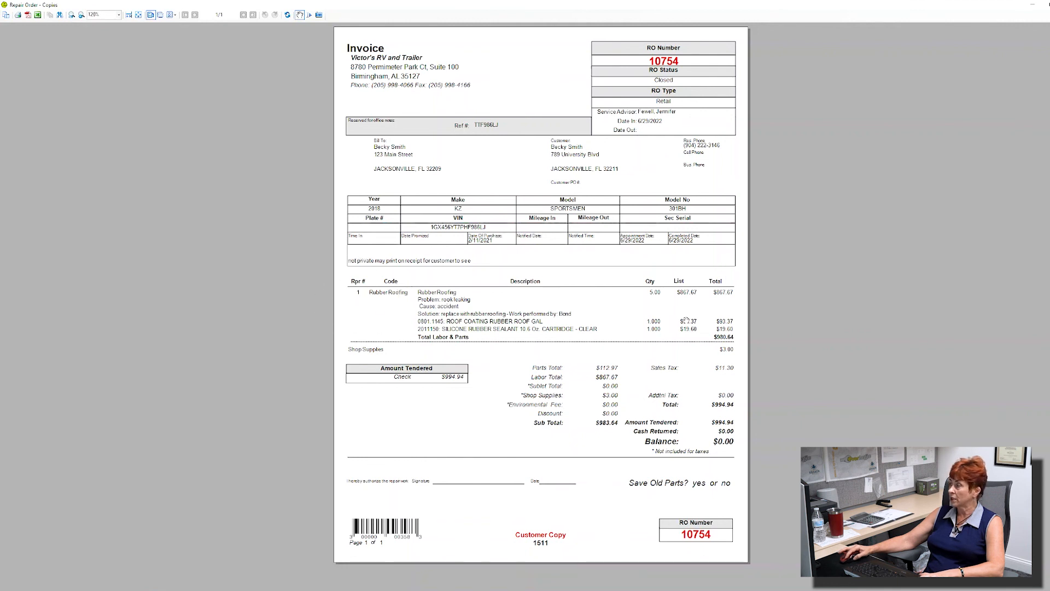
key(ctrl)
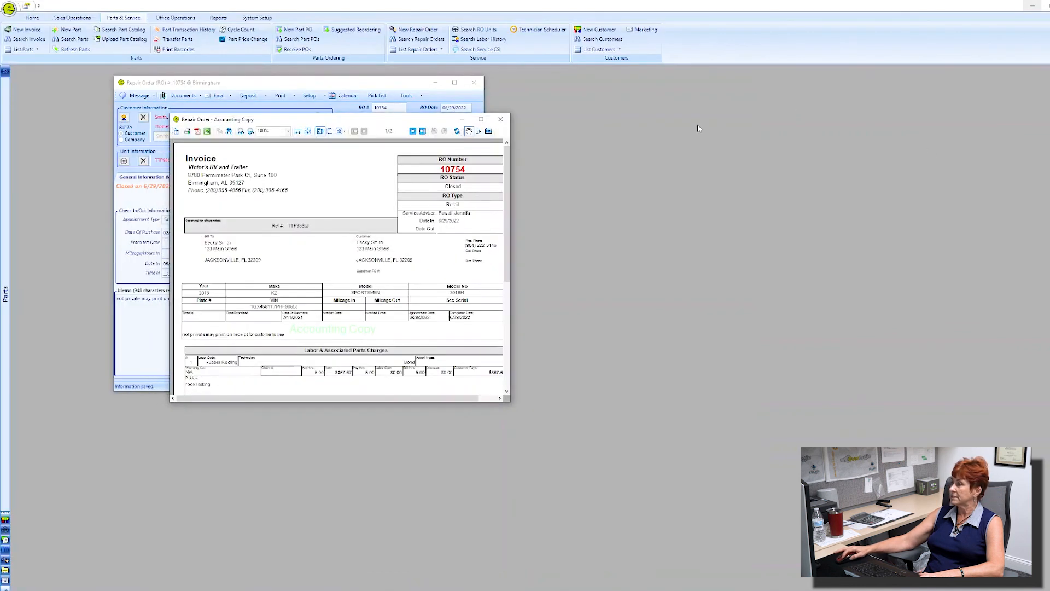
Step: Maximize the RO 10754 Accounting Copy preview, then close it to return to the Repair Order
click(479, 120)
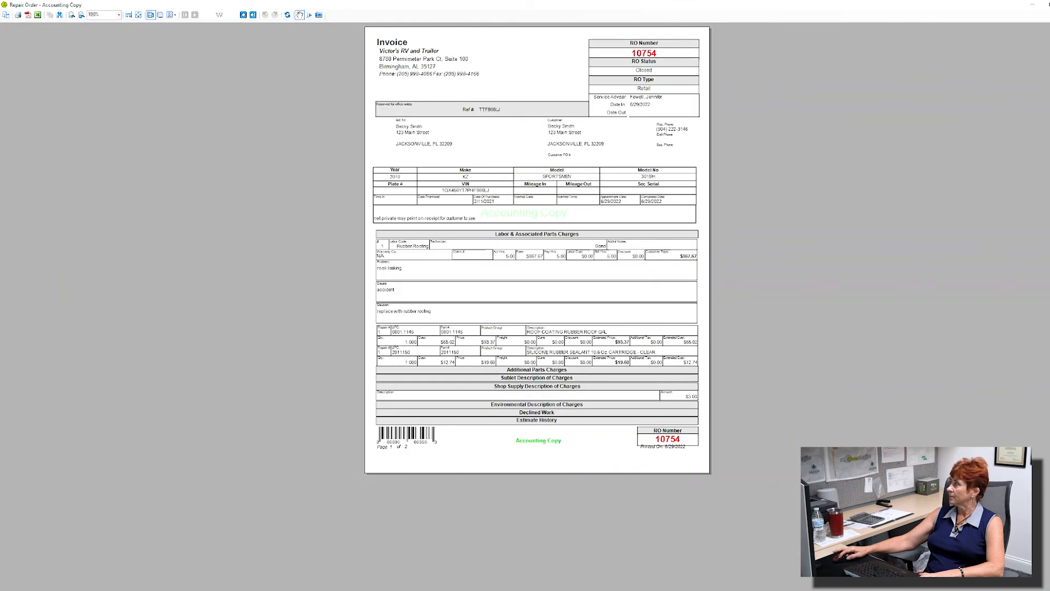
click(1043, 4)
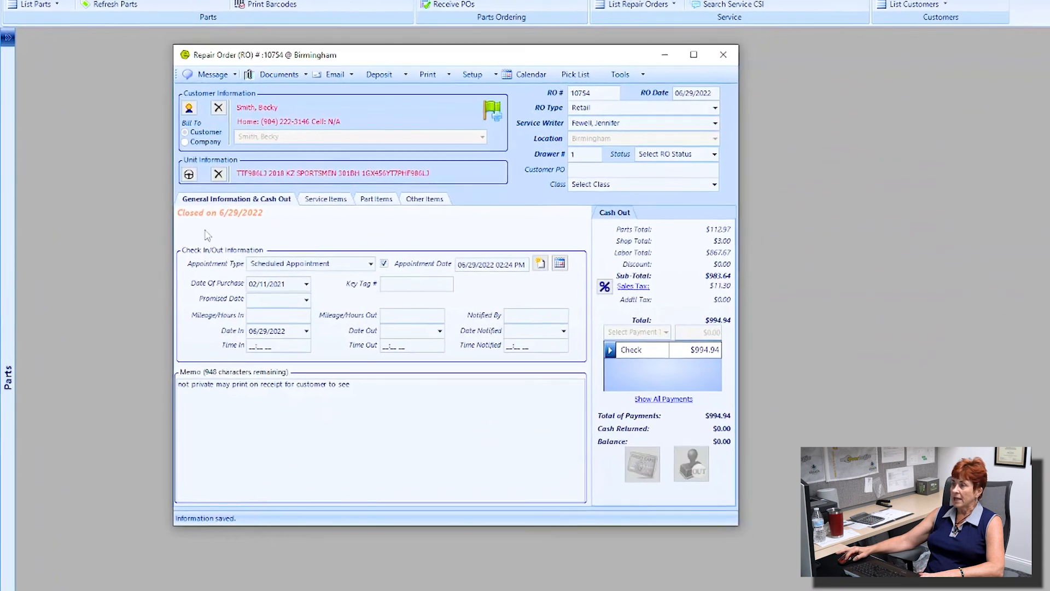